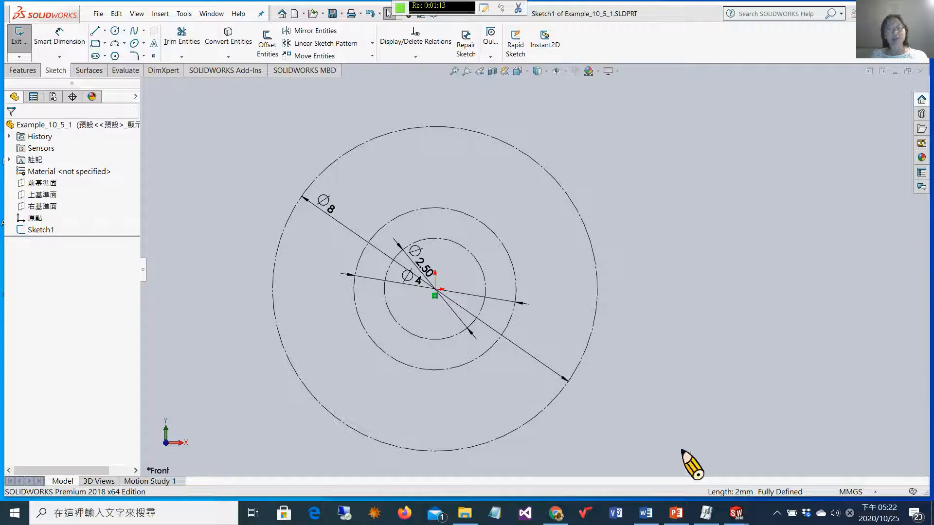
Switch to the Snagit Editor and enlarge it to read the follower displacements in Table 10.7 for Example 10.5.
left_click(706, 512)
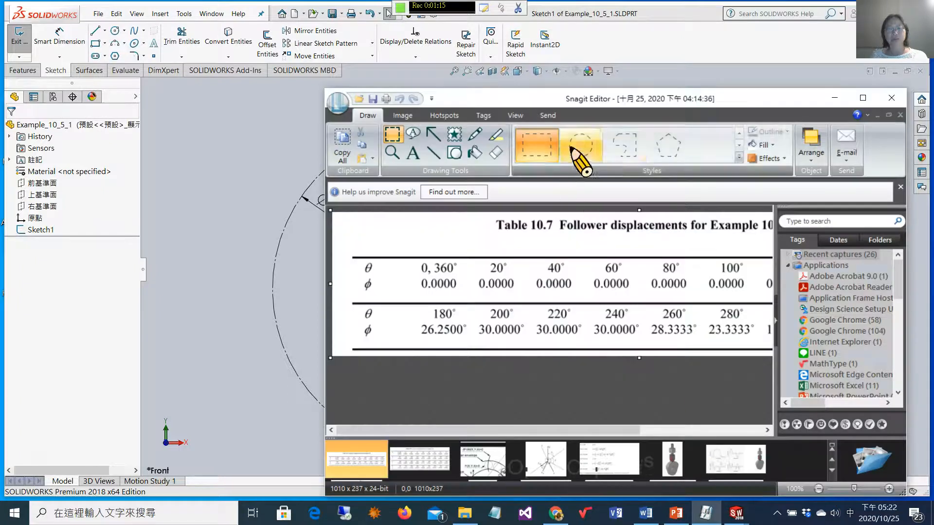
left_click(863, 98)
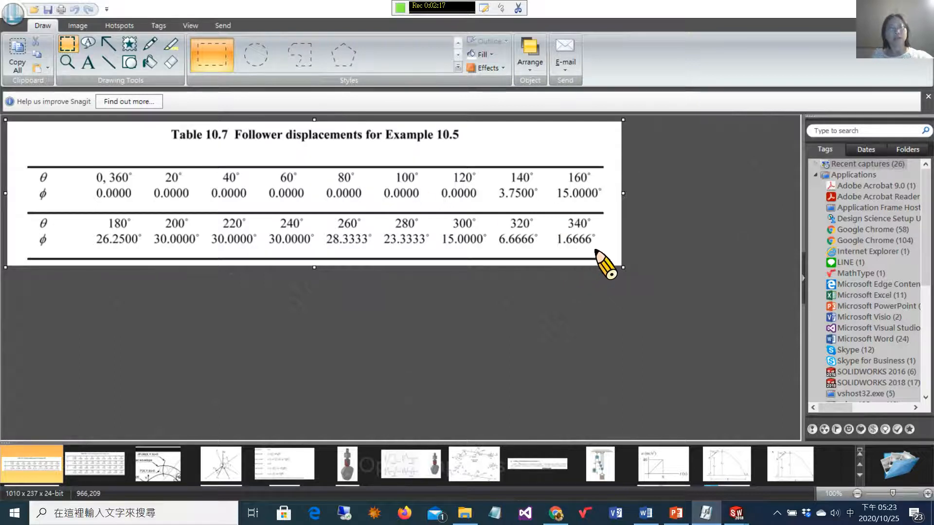
left_click(400, 7)
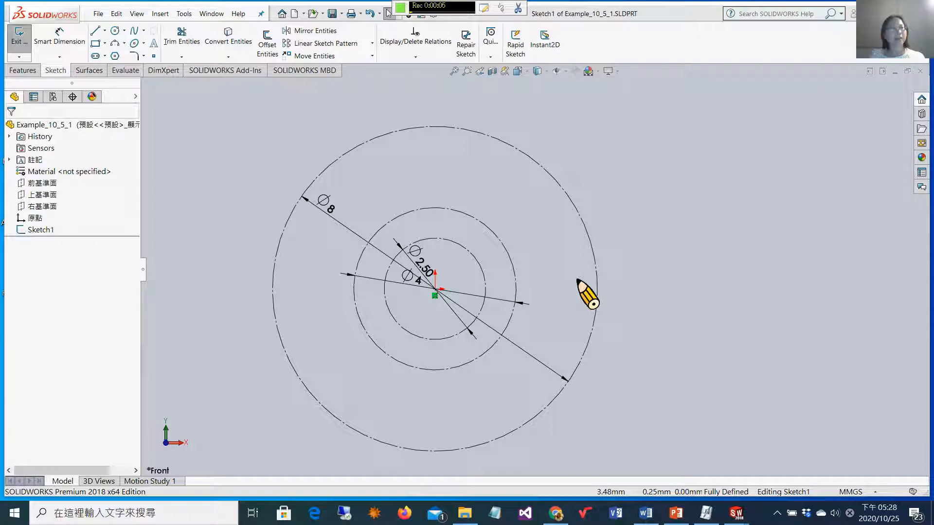
Back in SOLIDWORKS, inspect the three concentric construction circles from smallest to largest, and the innermost circle's diameter dimension.
left_click(475, 264)
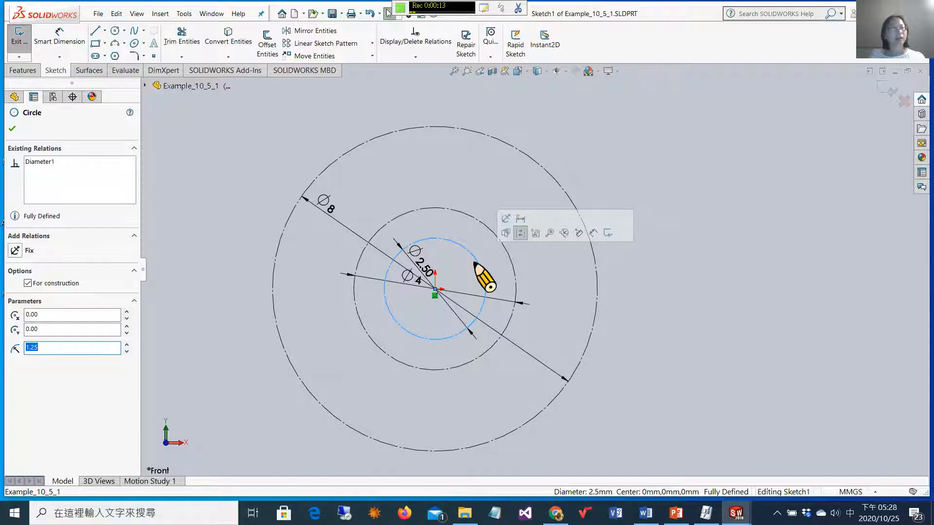
left_click(507, 251)
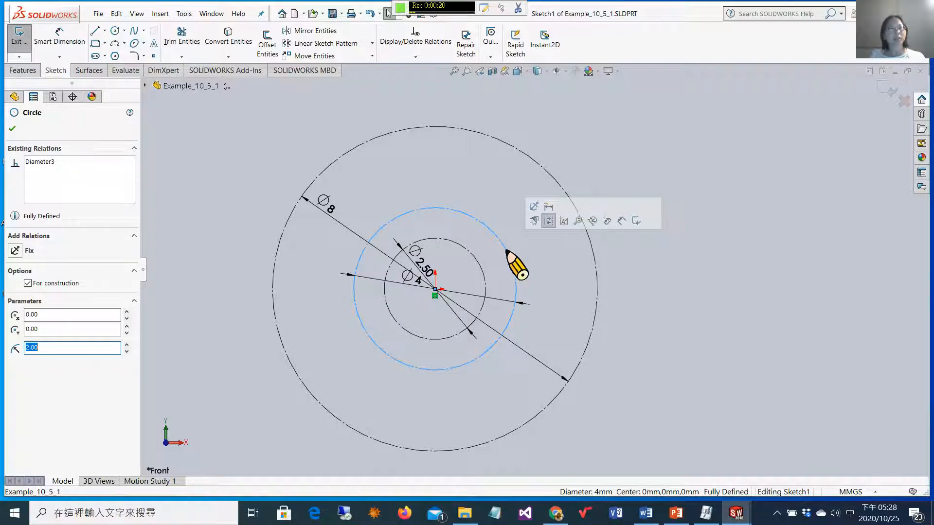
left_click(561, 181)
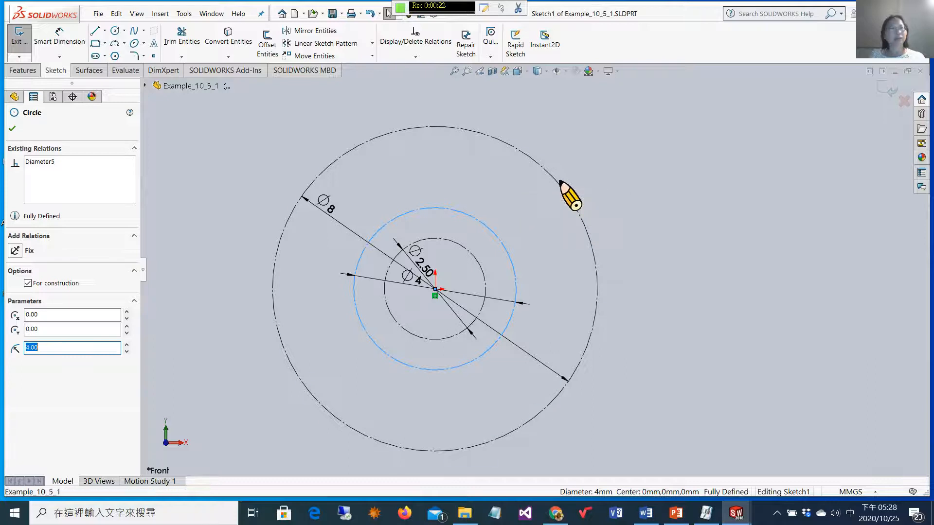
left_click(559, 182)
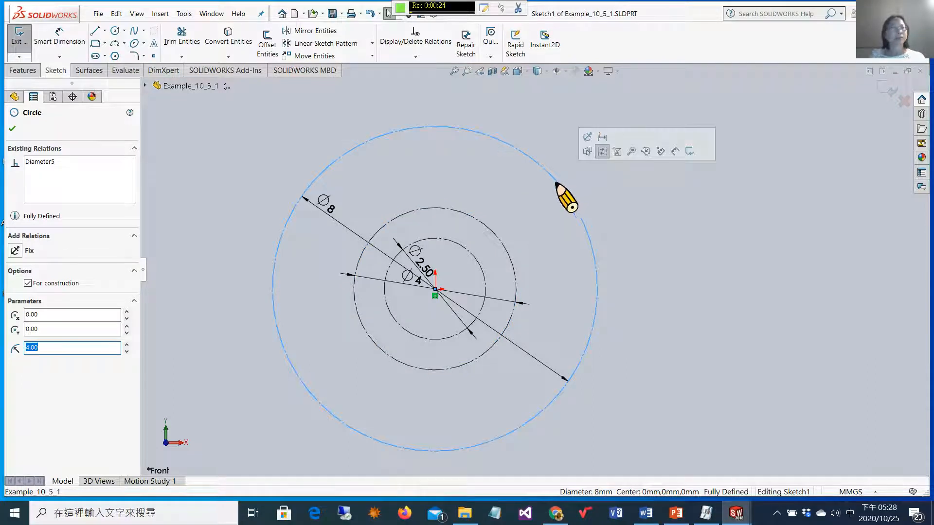
left_click(437, 291)
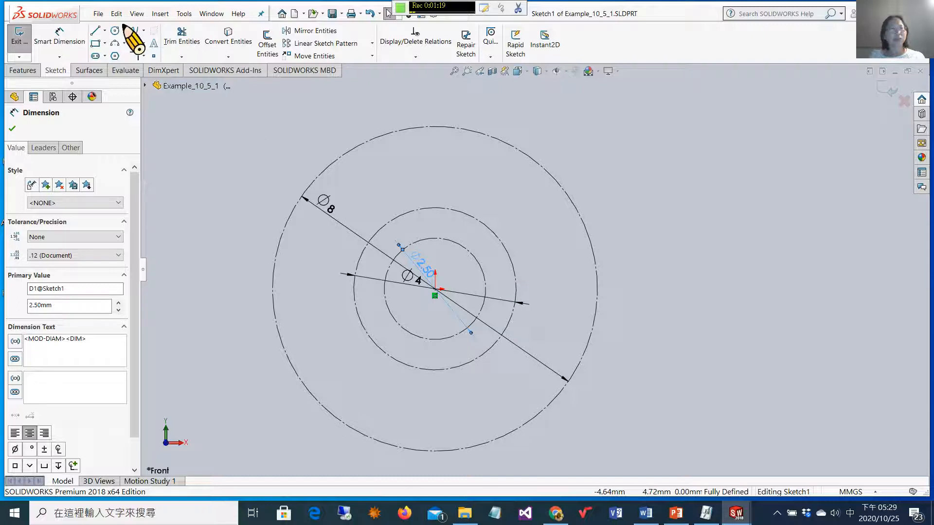
Draw a vertical centerline from the 4 mm circle's right quadrant point down to the 8 mm circle.
left_click(105, 30)
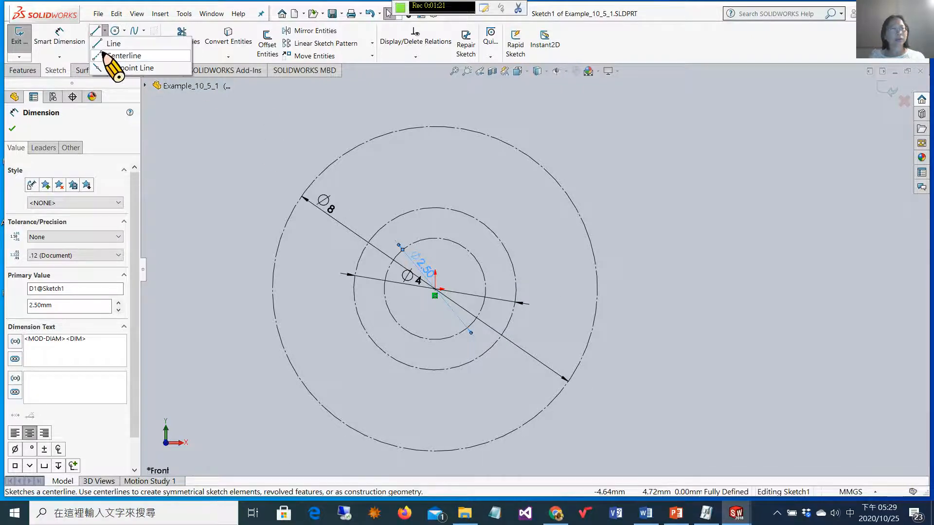
left_click(117, 56)
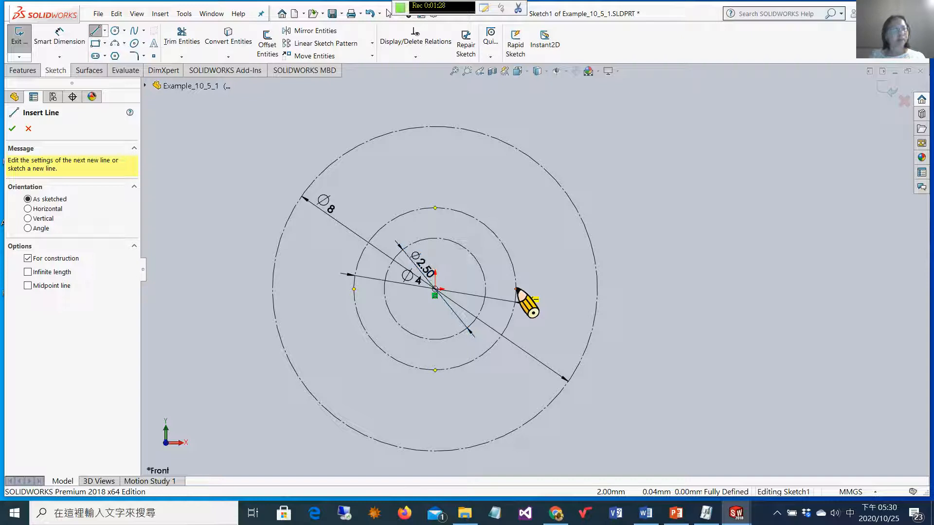
left_click(516, 290)
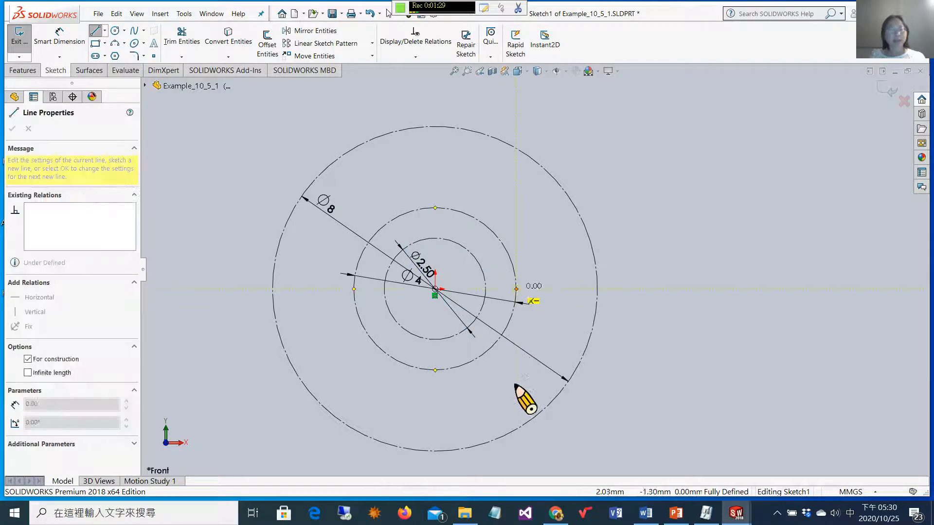
left_click(521, 431)
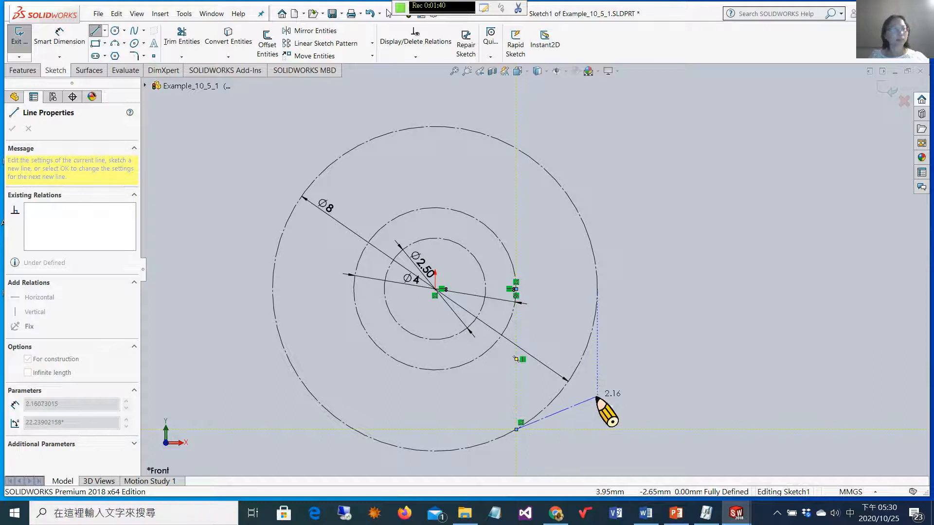
key("Escape")
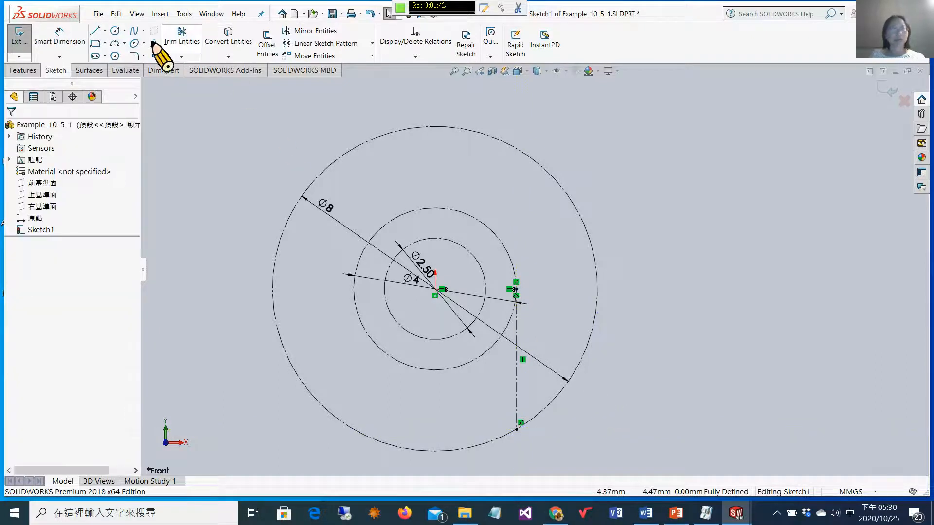
Dimension the vertical centerline's length as a driven dimension, placed to the right of the line.
left_click(63, 34)
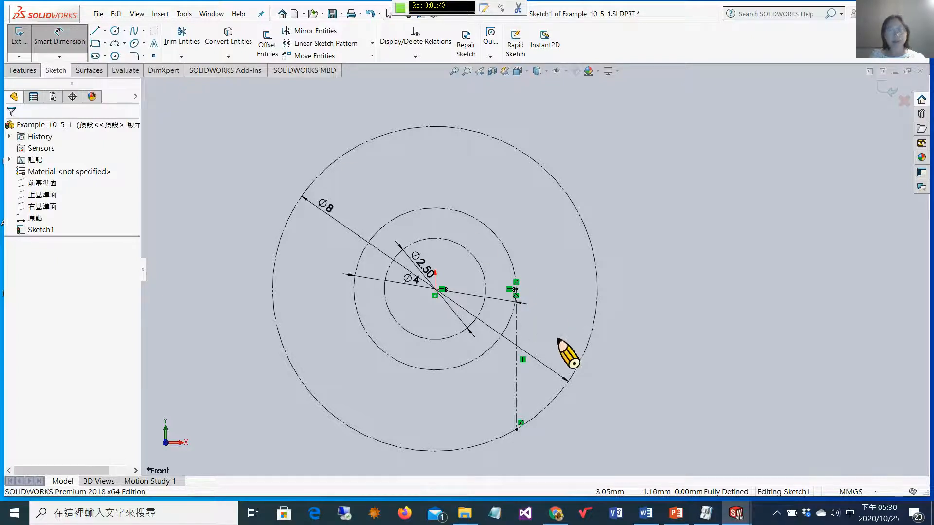
left_click(517, 341)
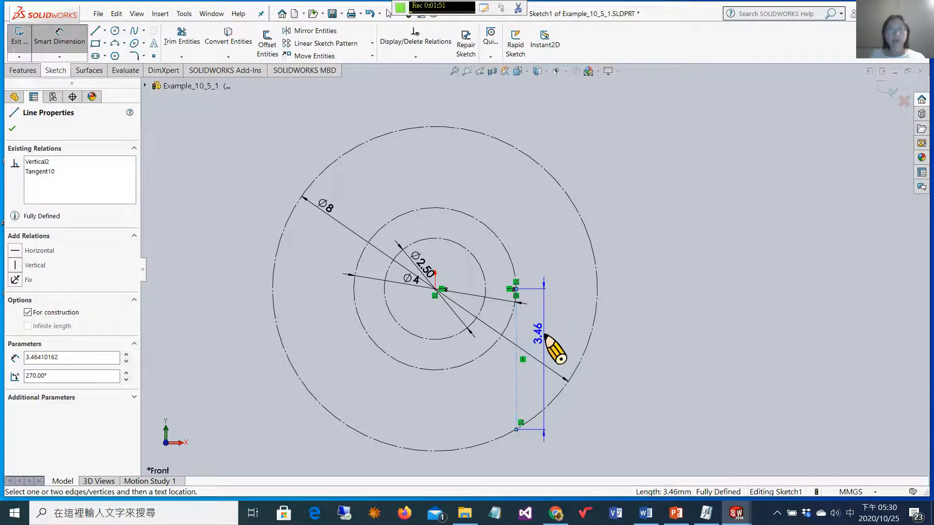
left_click(544, 336)
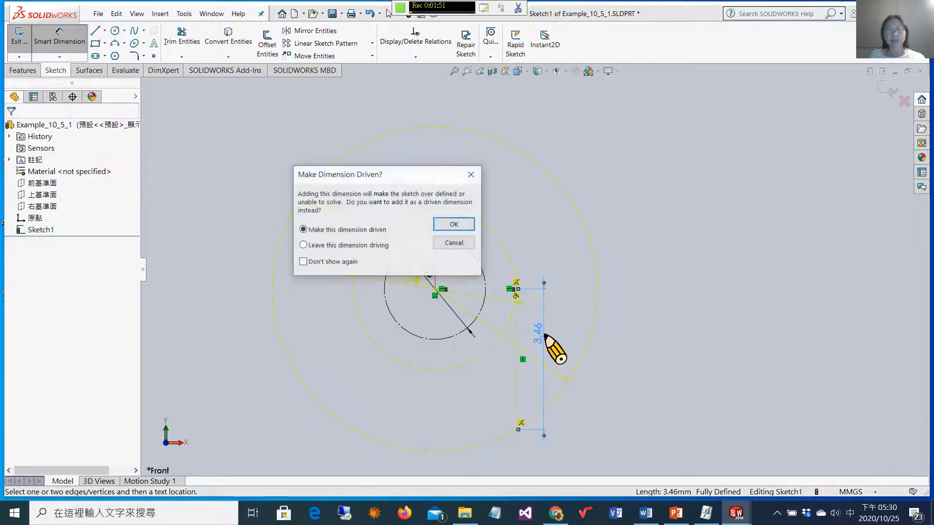
left_click(455, 224)
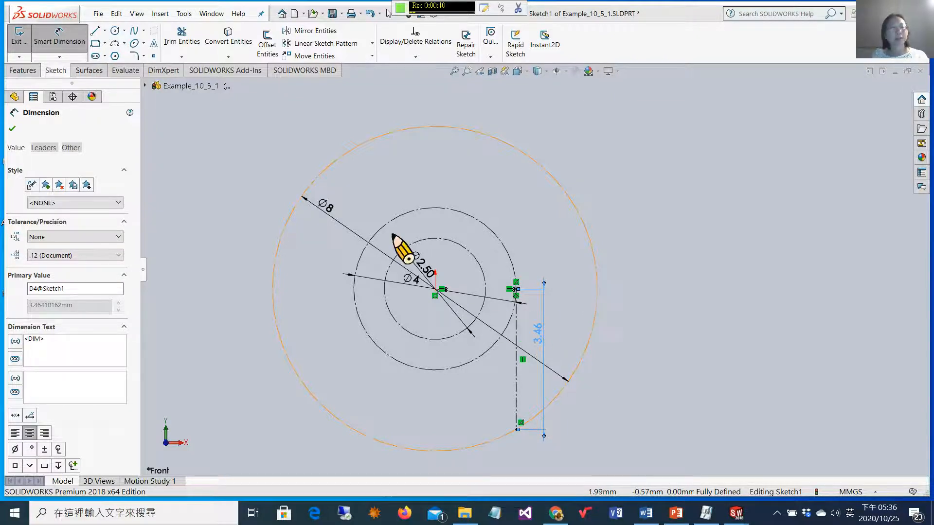
Draw a solid line from the origin to the lower end of the vertical centerline on the 8 mm circle.
left_click(95, 32)
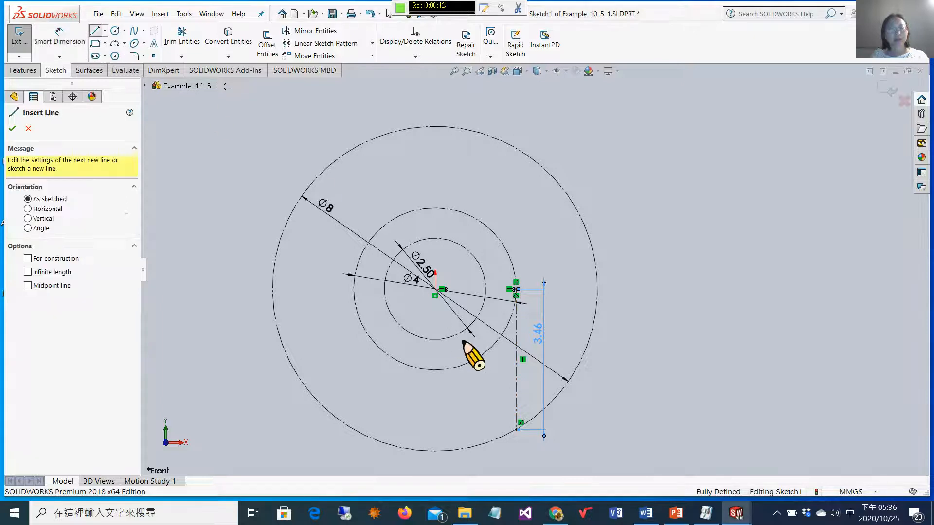
left_click(436, 291)
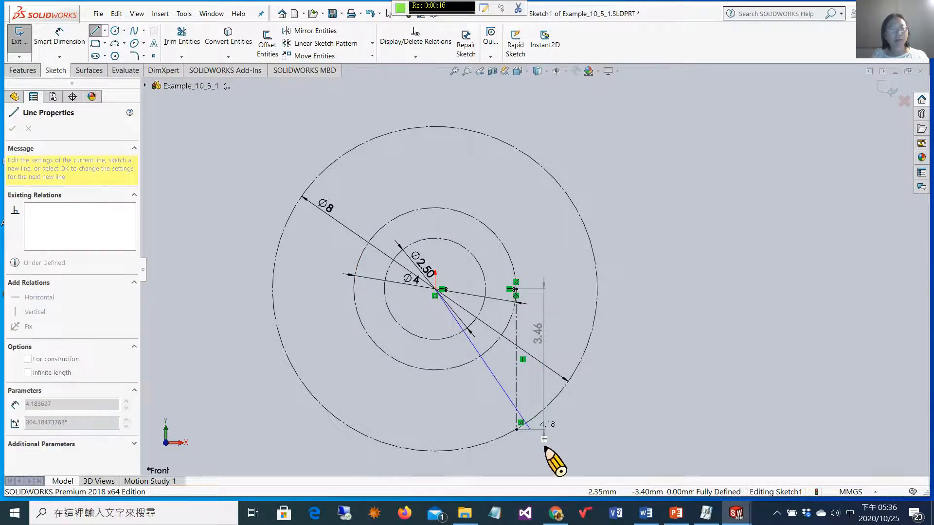
left_click(517, 429)
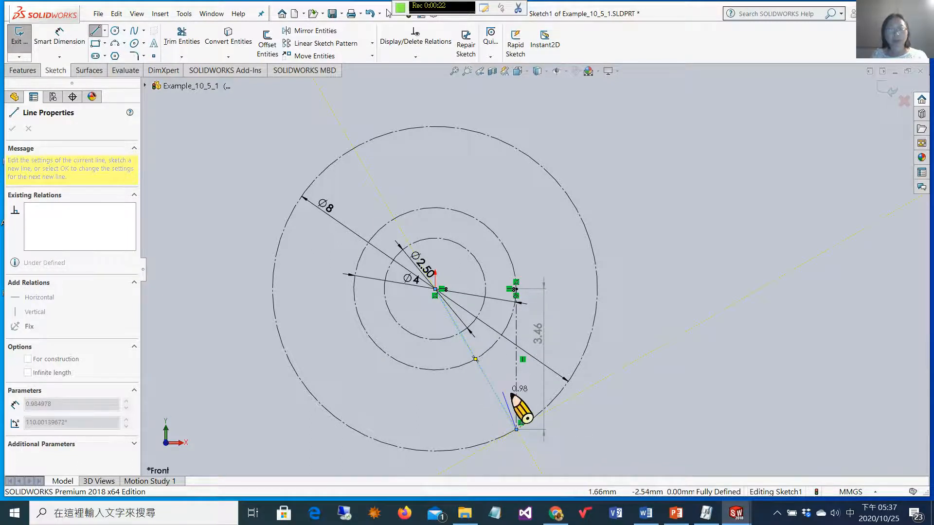
key("Escape")
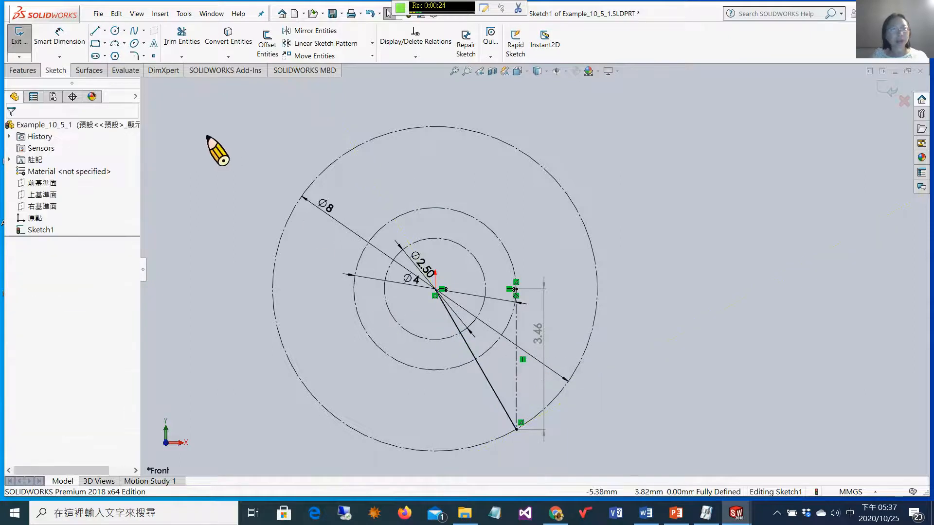
Add a driven angle dimension between the slanted line from the origin and the vertical centerline.
left_click(78, 40)
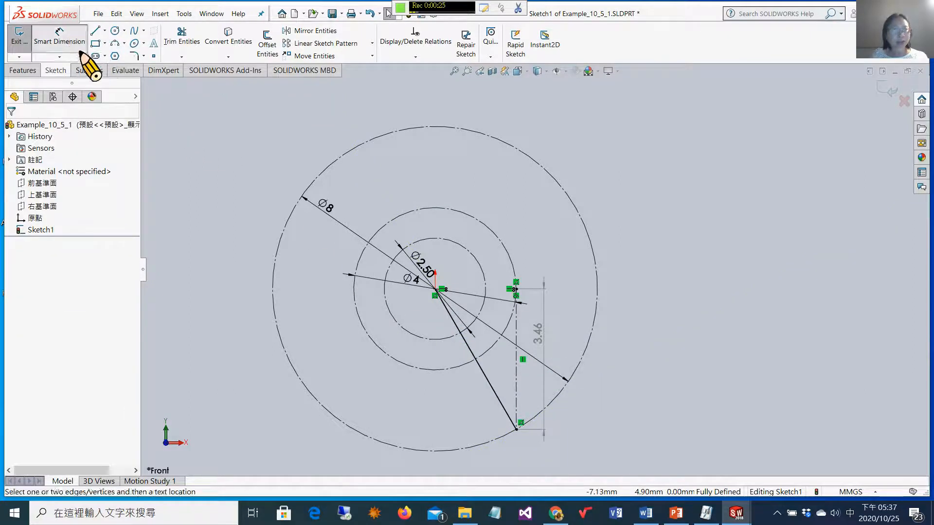
left_click(492, 387)
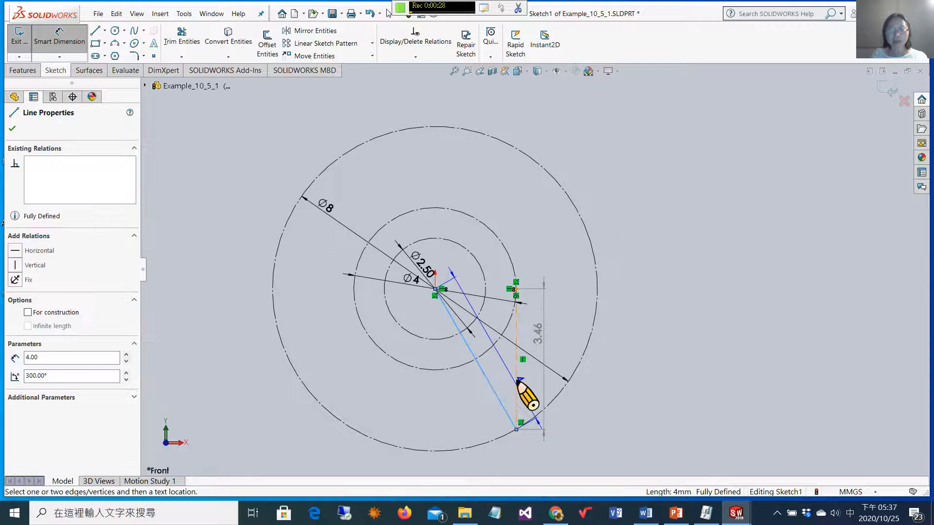
left_click(517, 381)
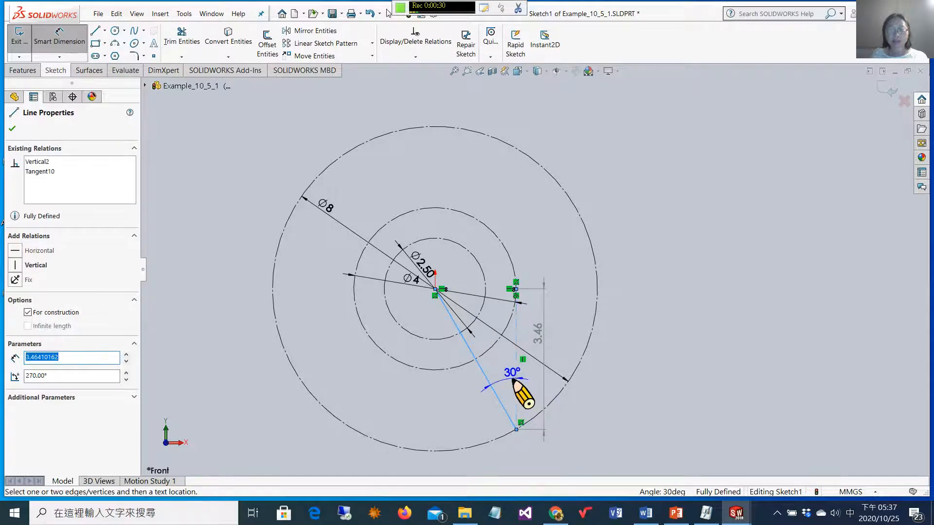
left_click(506, 381)
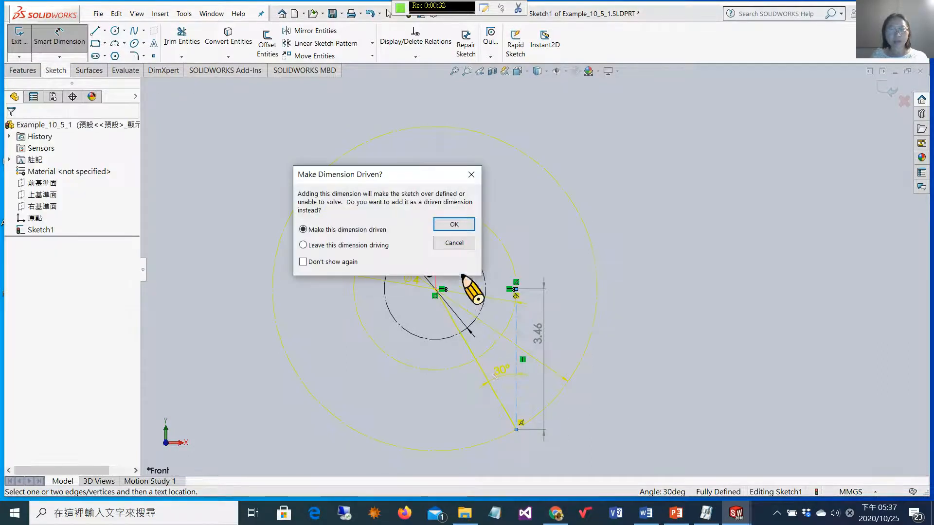
left_click(455, 224)
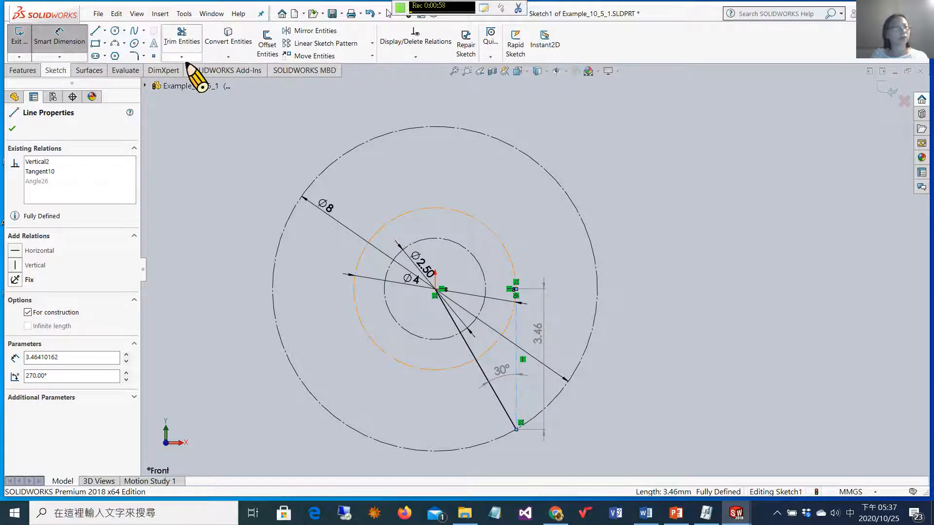
Draw a circle centered on the vertical centerline's upper end and tangent to the 2.5 mm construction circle.
left_click(115, 31)
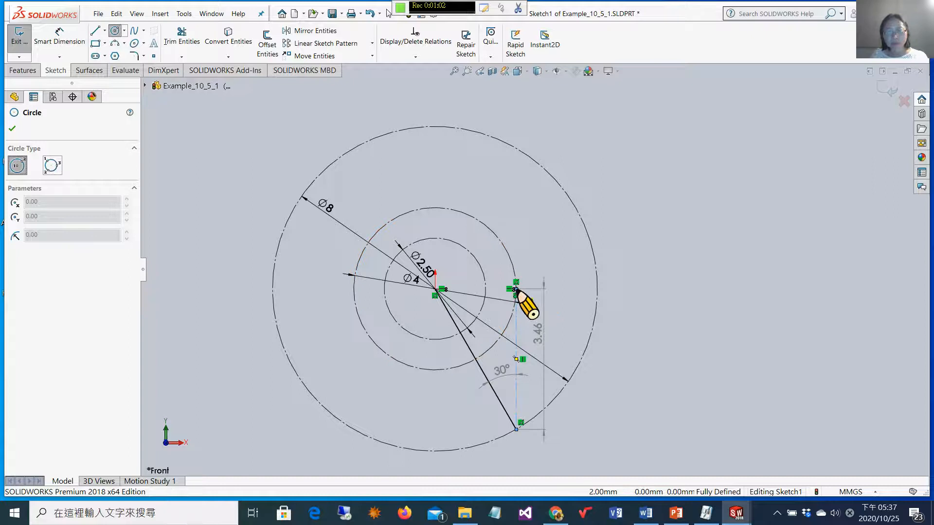
scroll(521, 294, "down", 3)
scroll(520, 293, "down", 3)
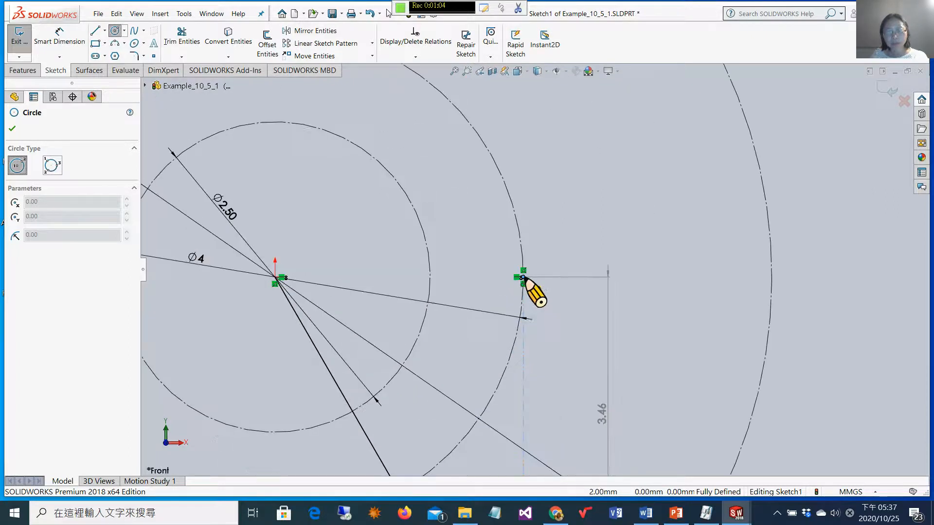
left_click(522, 277)
left_click(432, 276)
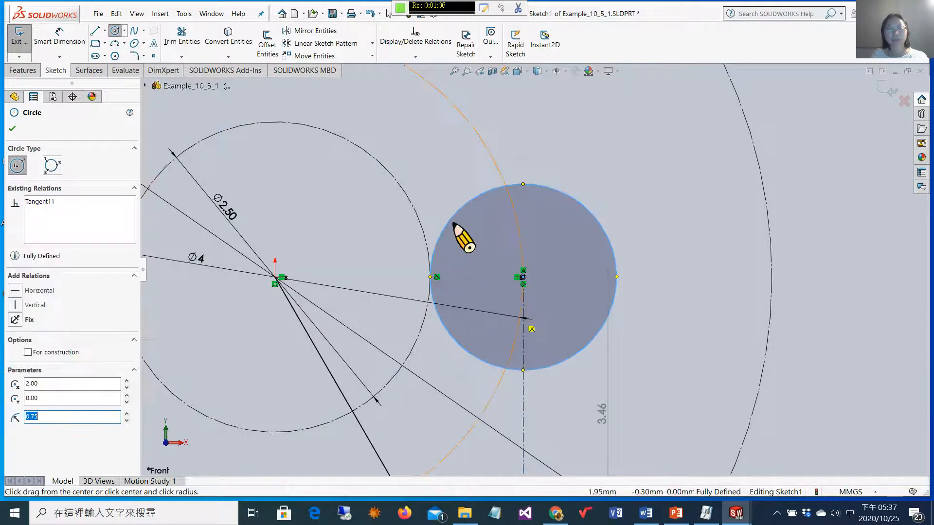
Dimension the new tangent circle's diameter as a driven dimension.
left_click(58, 33)
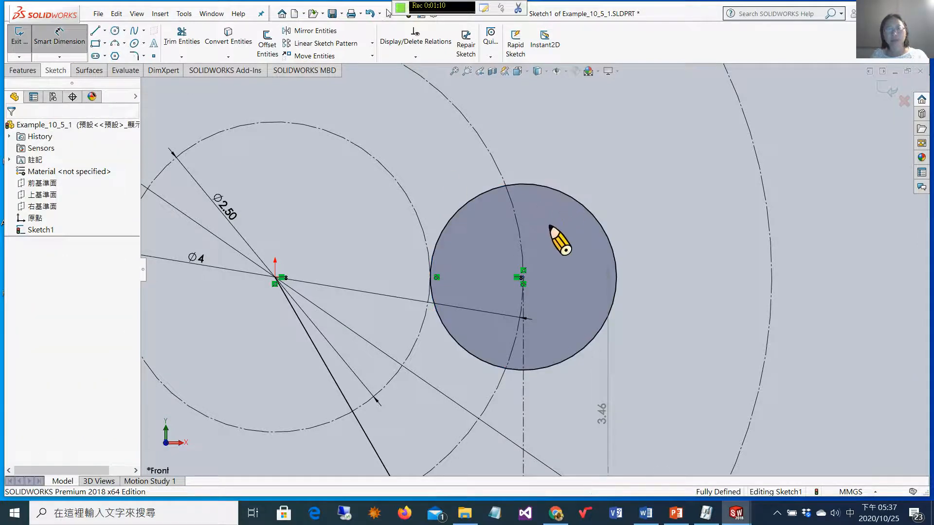
left_click(550, 227)
left_click(548, 231)
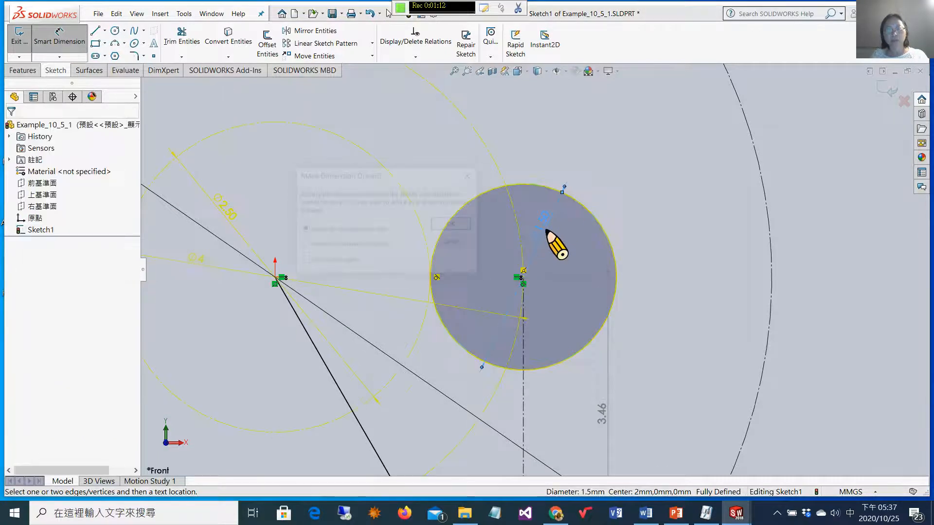
left_click(454, 225)
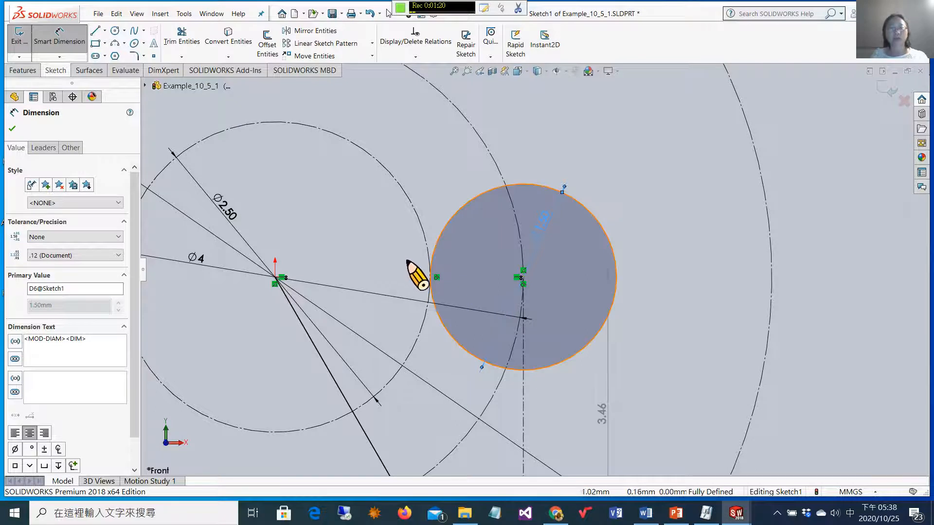
Circular-pattern the slanted line and the vertical centerline about the origin, with 18 equally spaced instances over 360 degrees.
scroll(413, 274, "up", 1)
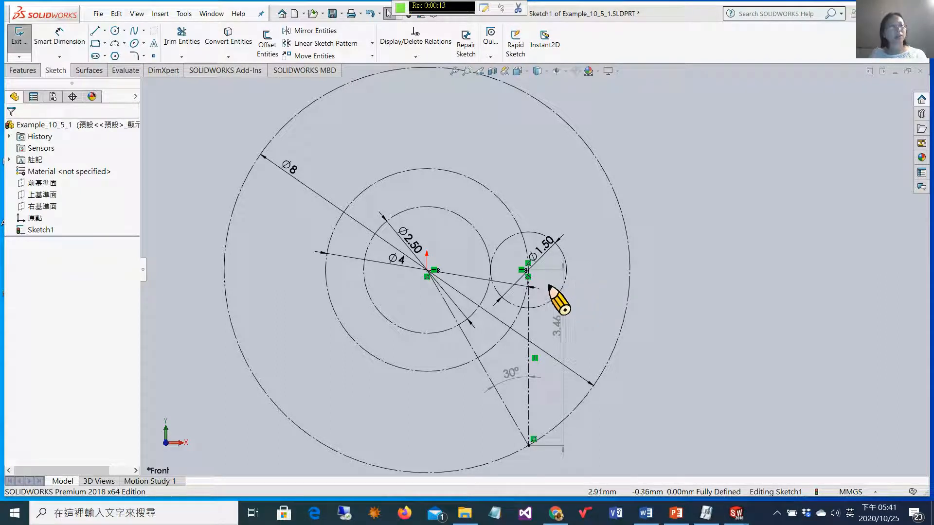
left_click(373, 43)
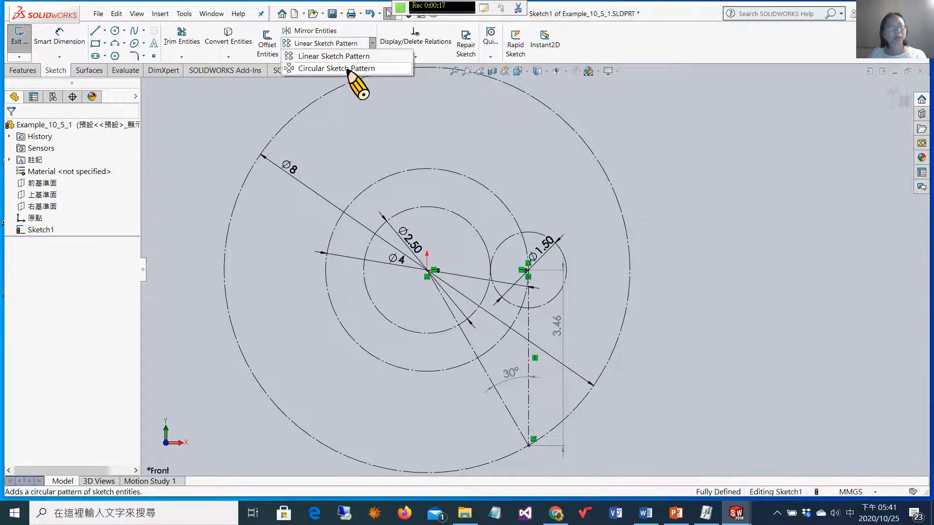
left_click(348, 68)
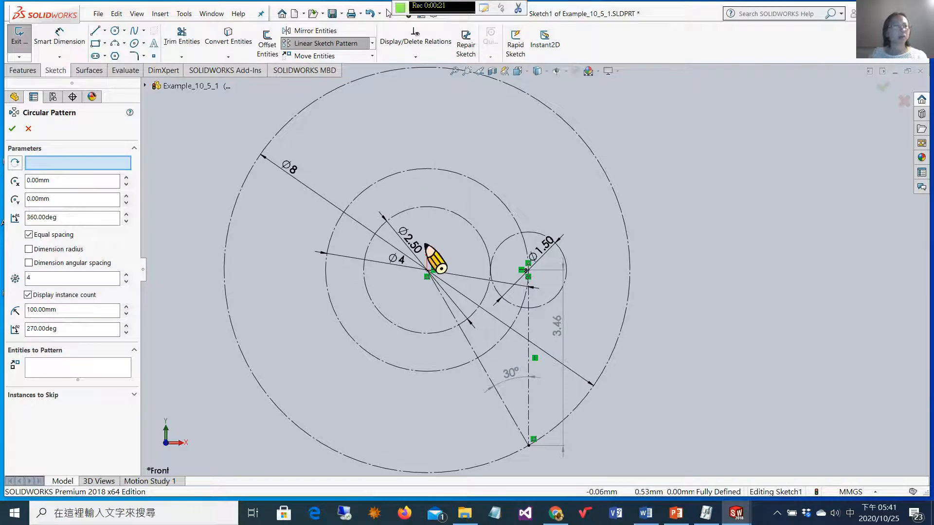
left_click(530, 361)
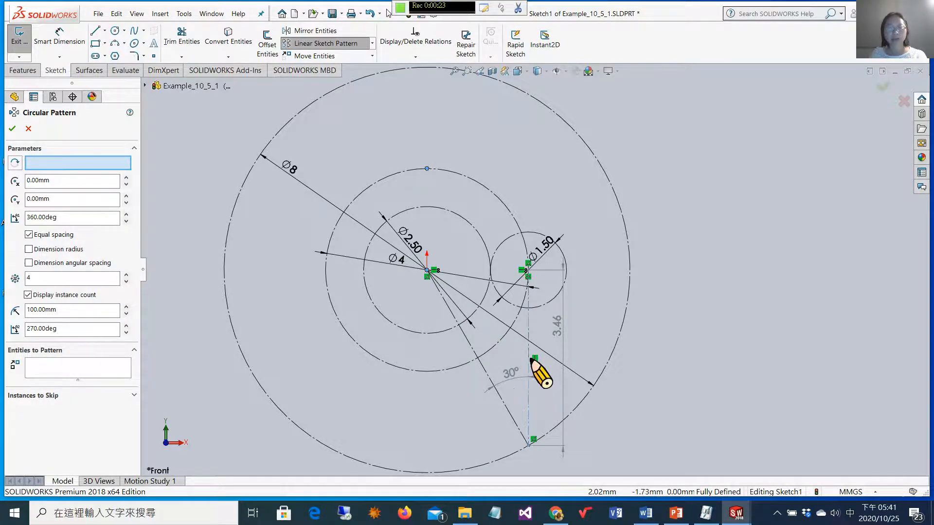
left_click(485, 372)
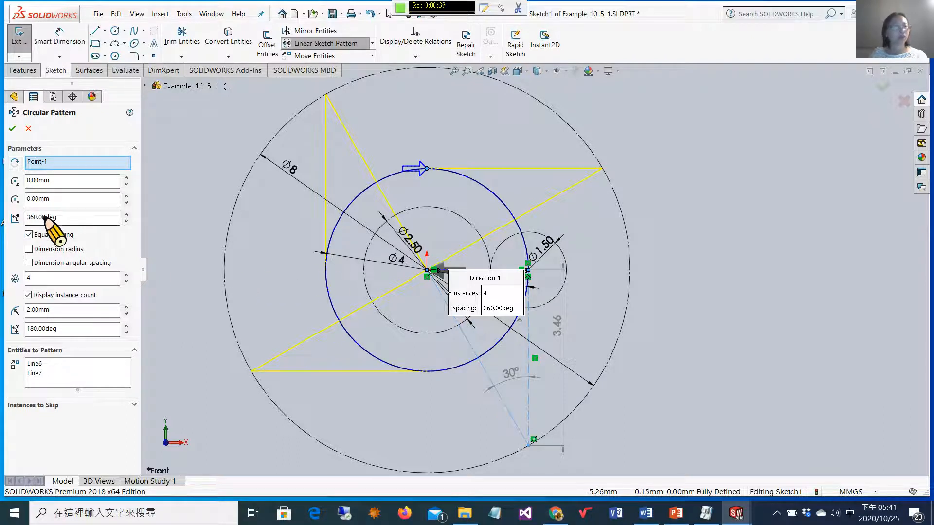
left_click(27, 278)
type("18")
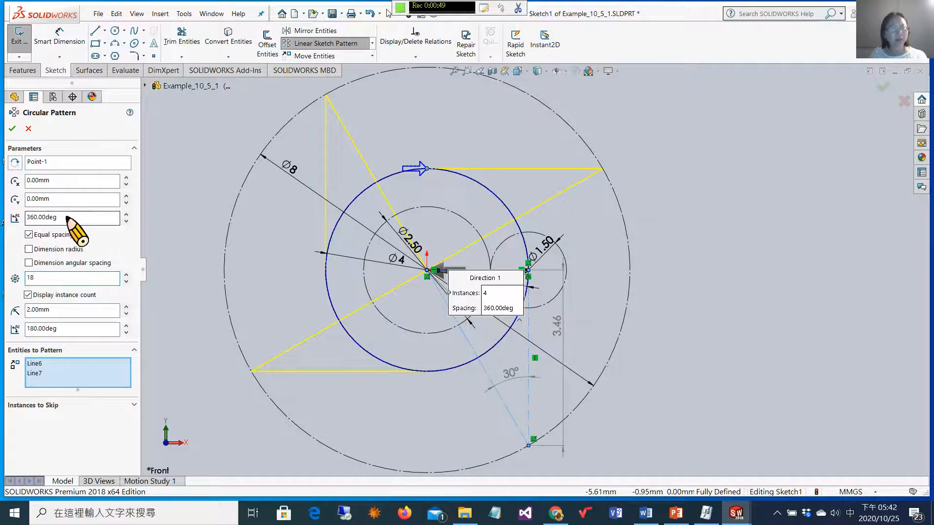
left_click(12, 128)
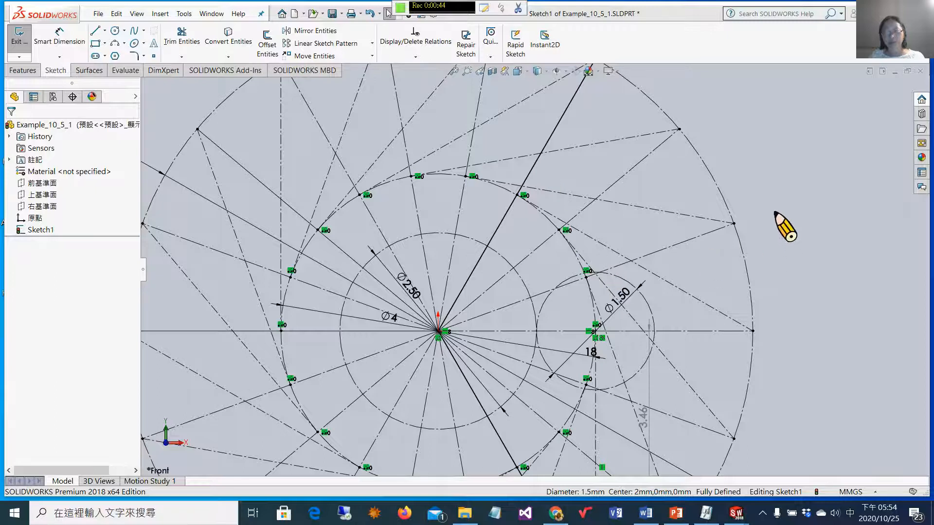
Copy the 1.50 mm circle from its center to the next three pattern points counterclockwise on the 4 mm construction circle.
scroll(599, 246, "down", 2)
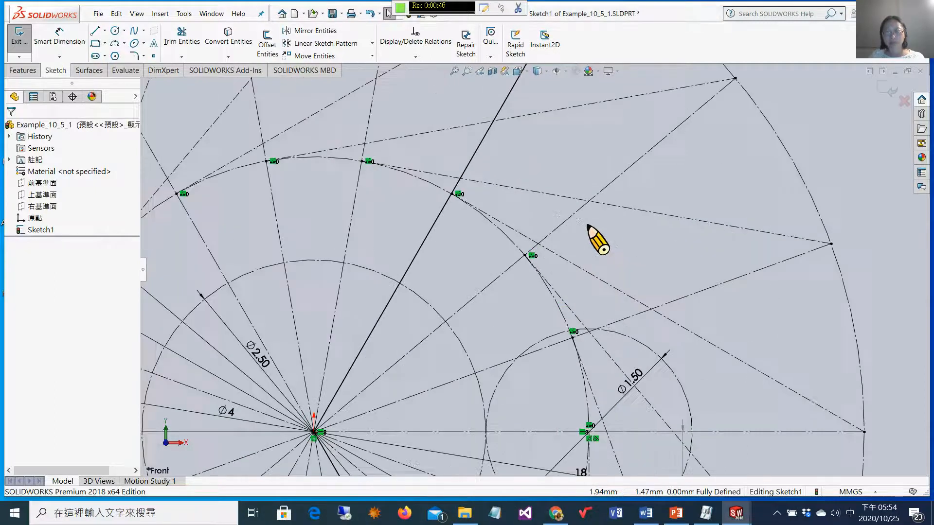
left_click(373, 56)
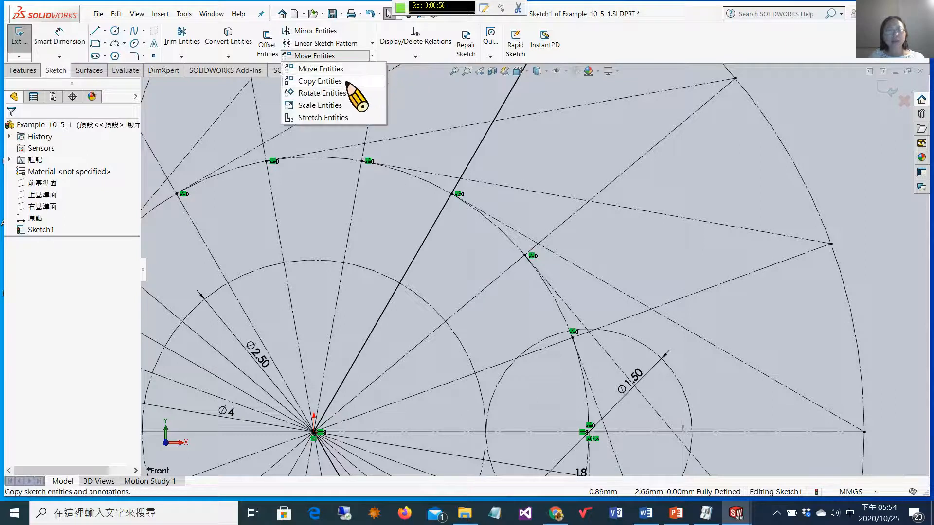
left_click(348, 82)
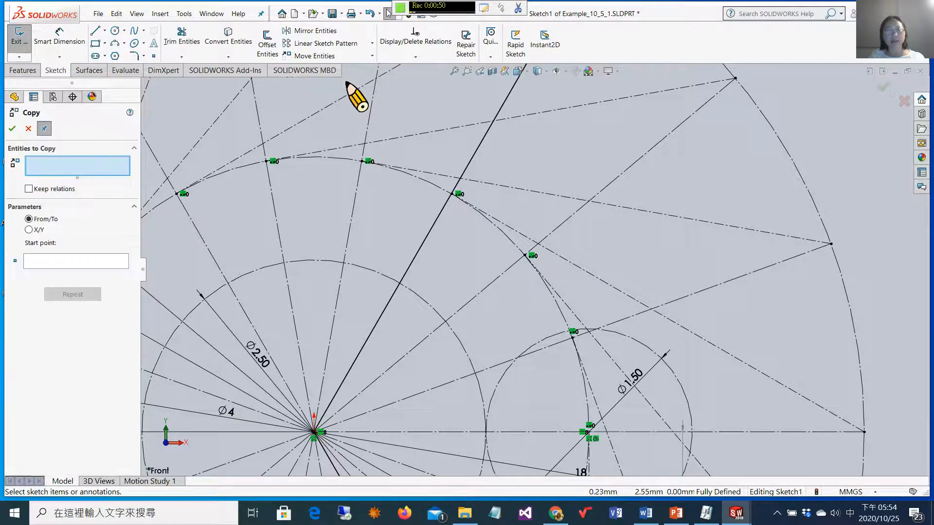
left_click(651, 350)
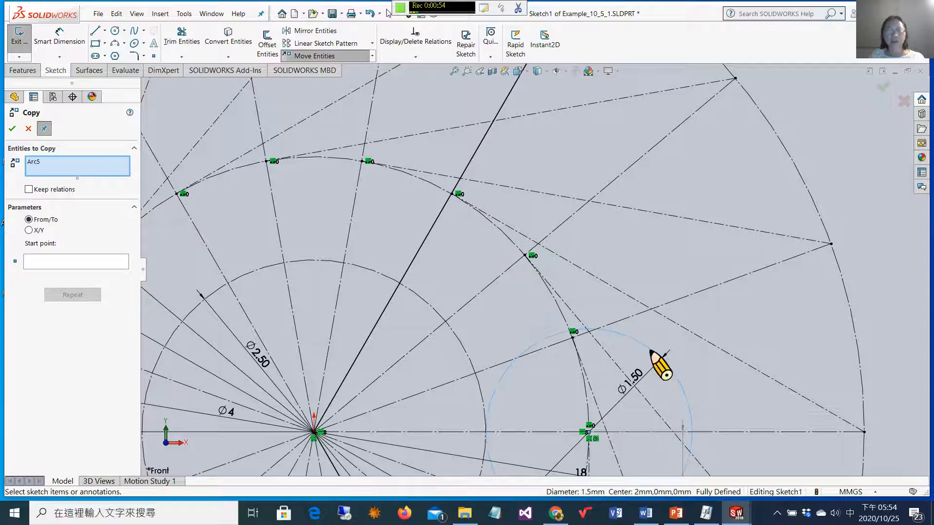
left_click(56, 262)
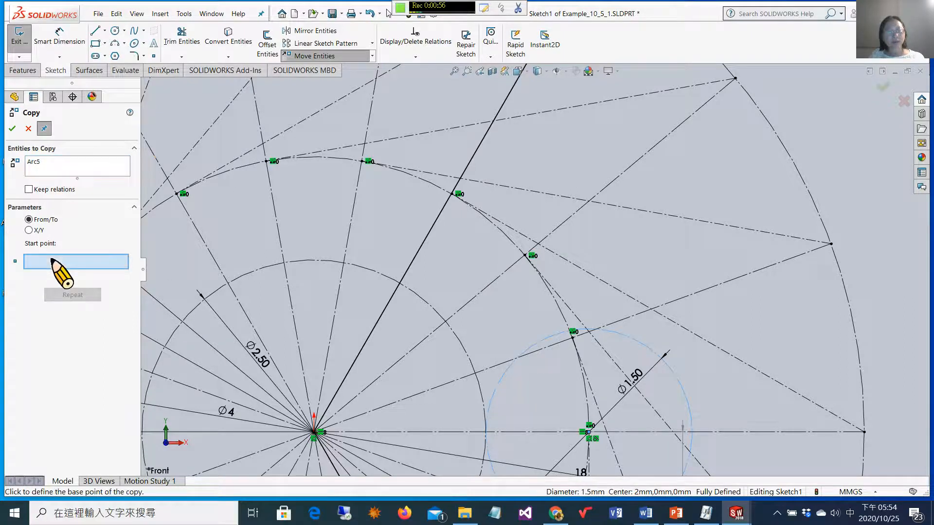
left_click(589, 432)
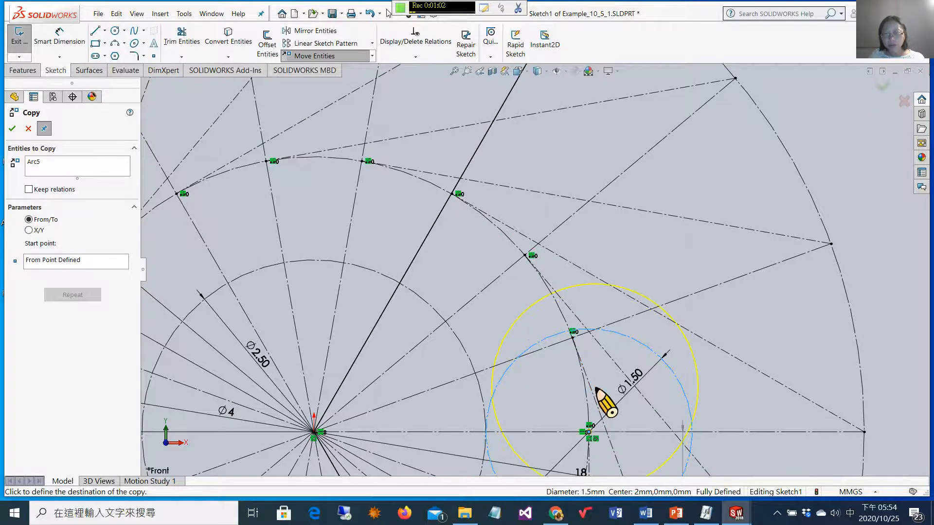
left_click(572, 336)
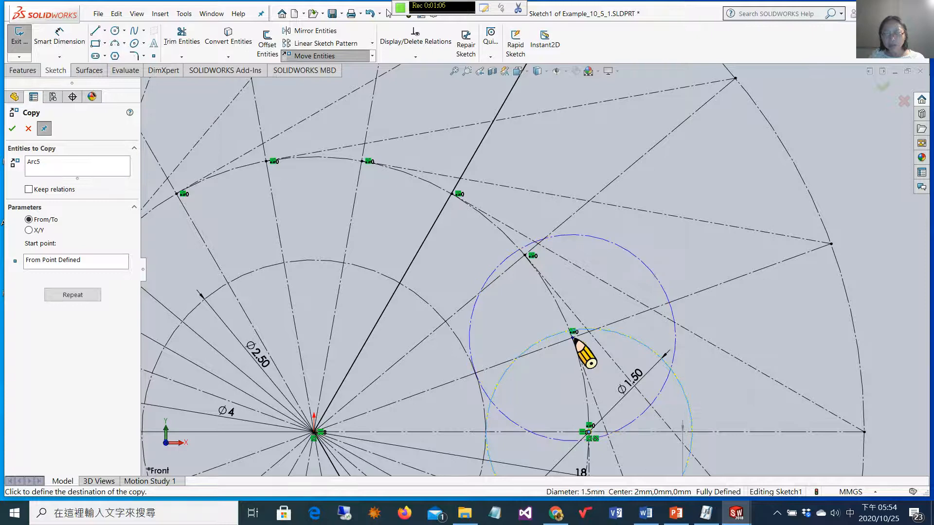
left_click(527, 255)
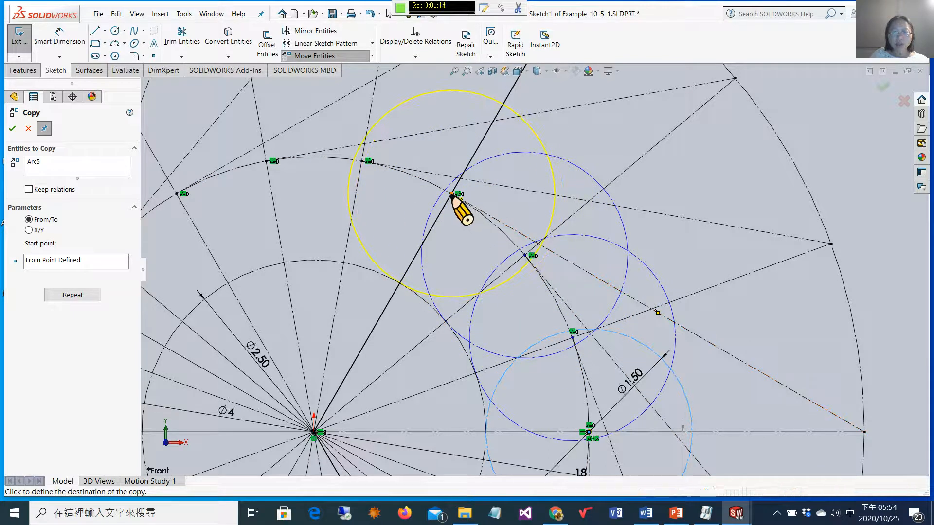
left_click(451, 194)
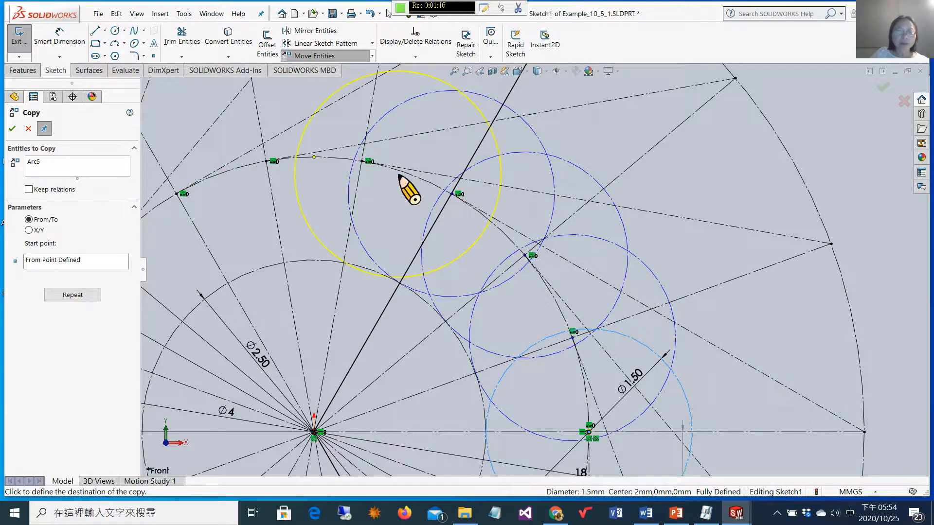
Place three more copies of the 1.50 mm circle on the following counterclockwise pattern points, up to the 120-degree radial line.
scroll(396, 180, "up", 1)
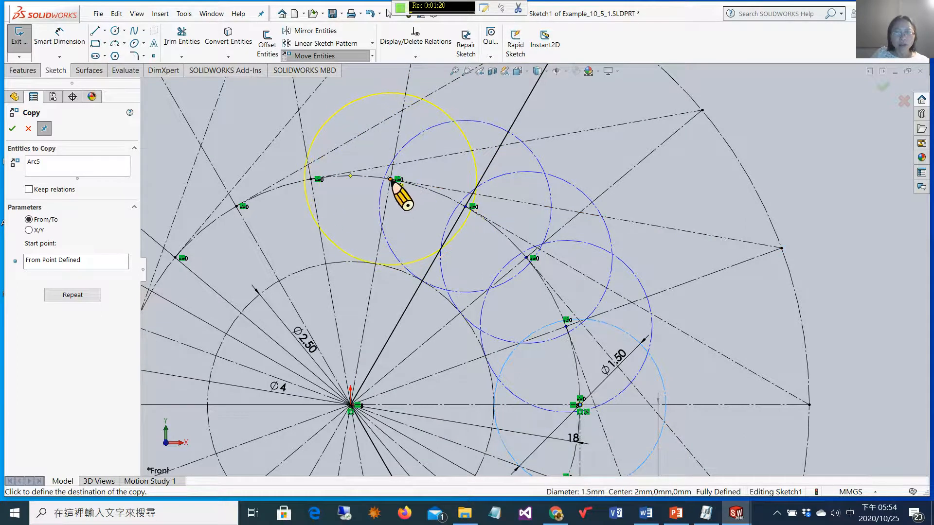
scroll(371, 203, "down", 3)
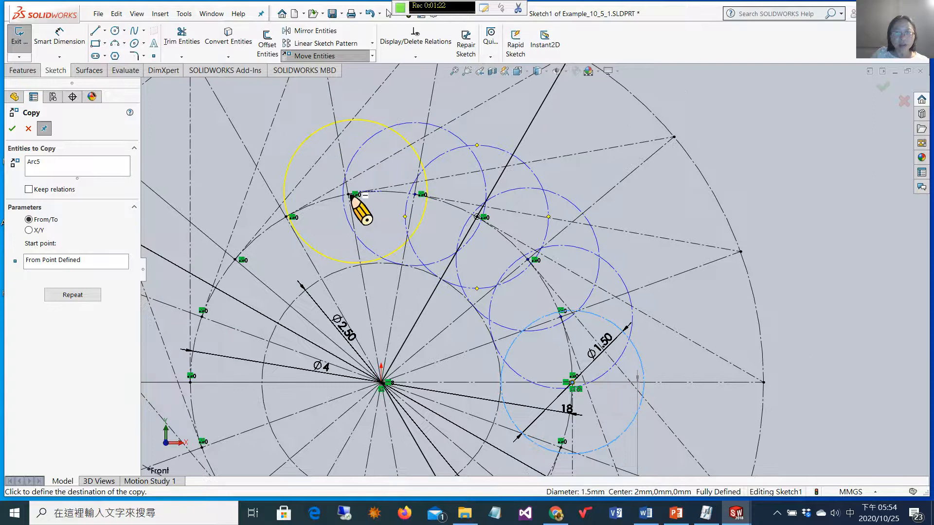
scroll(350, 202, "down", 1)
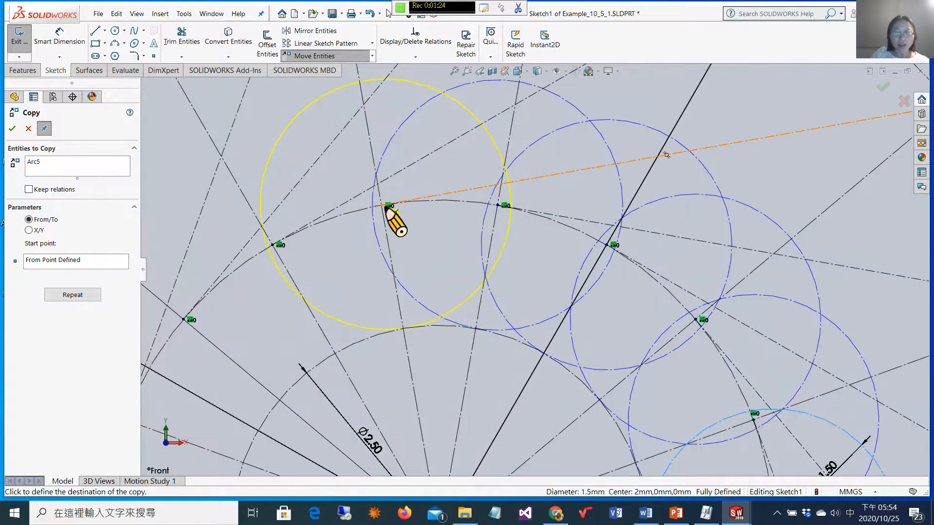
scroll(389, 206, "up", 2)
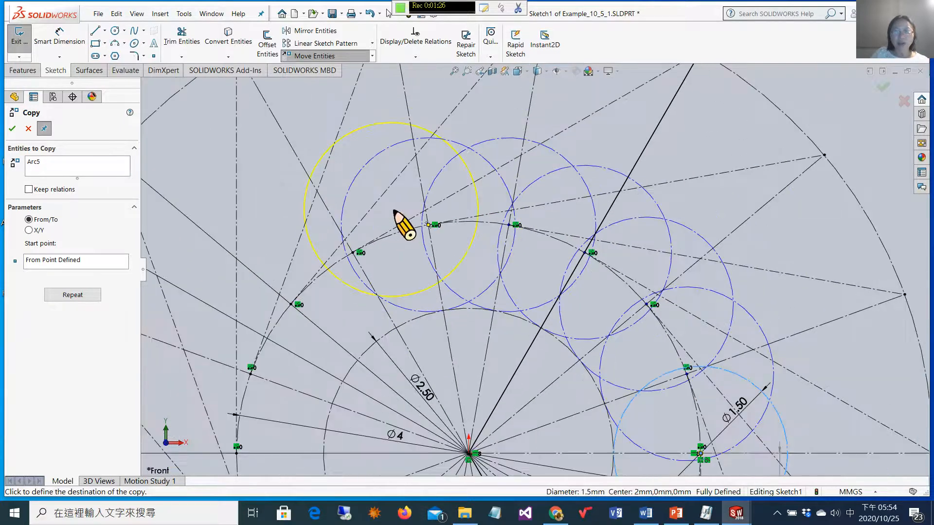
scroll(377, 263, "down", 5)
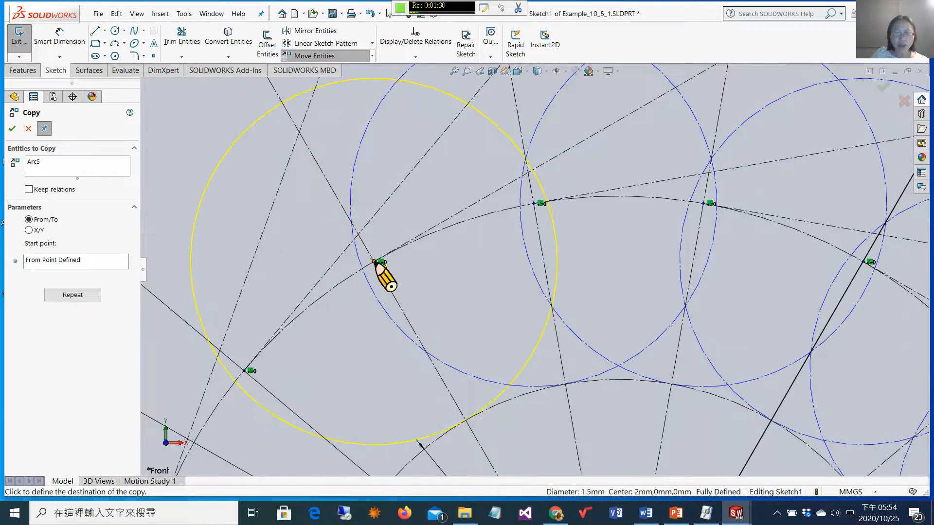
left_click(374, 261)
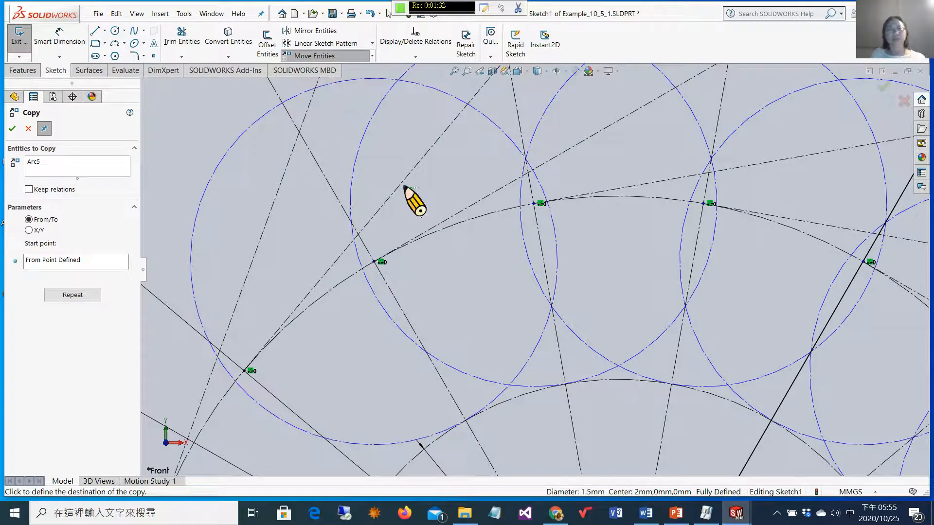
scroll(605, 225, "up", 5)
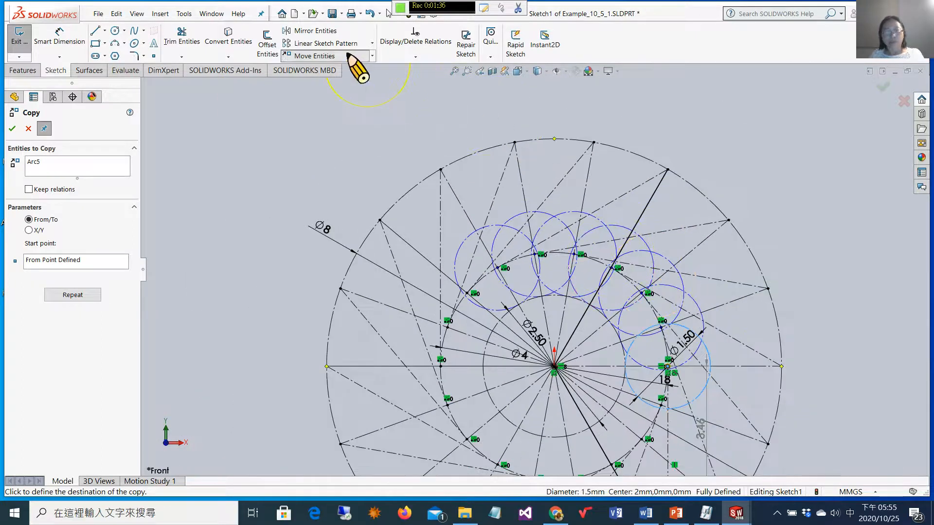
key("Escape")
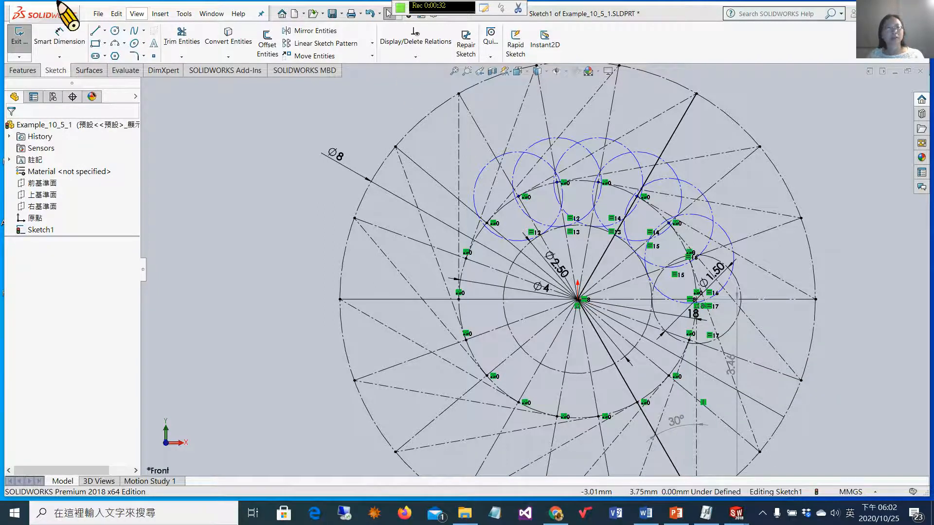
Draw a construction line about 1.12 mm long, down and leftward from the 8 mm circle's pattern endpoint just right of its top.
left_click(105, 30)
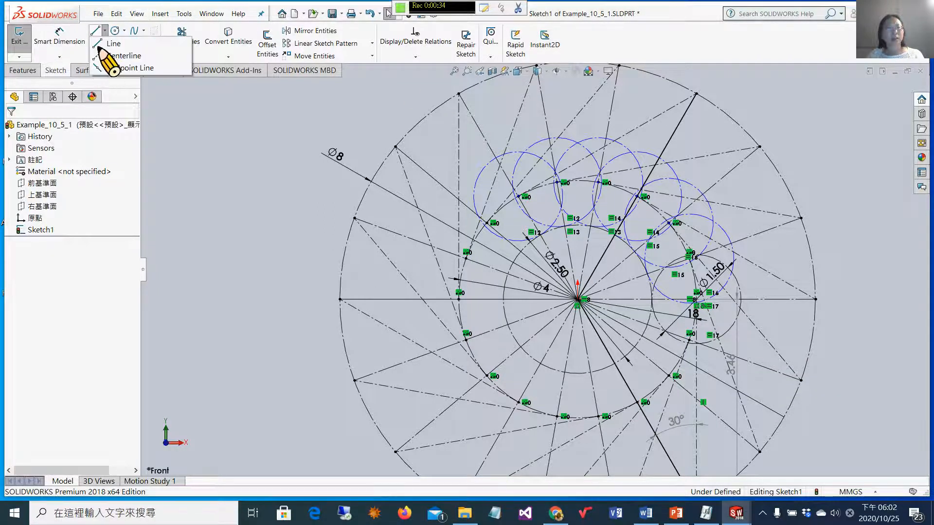
left_click(117, 60)
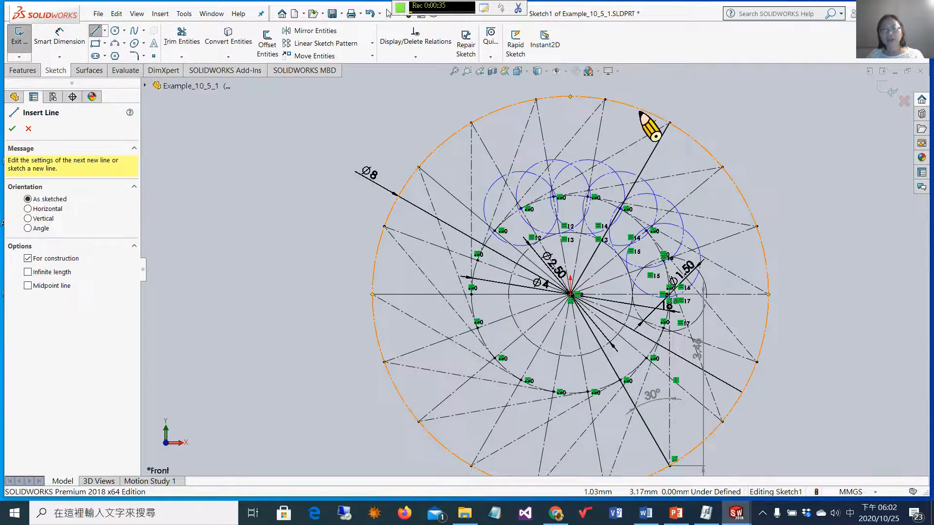
scroll(638, 128, "down", 4)
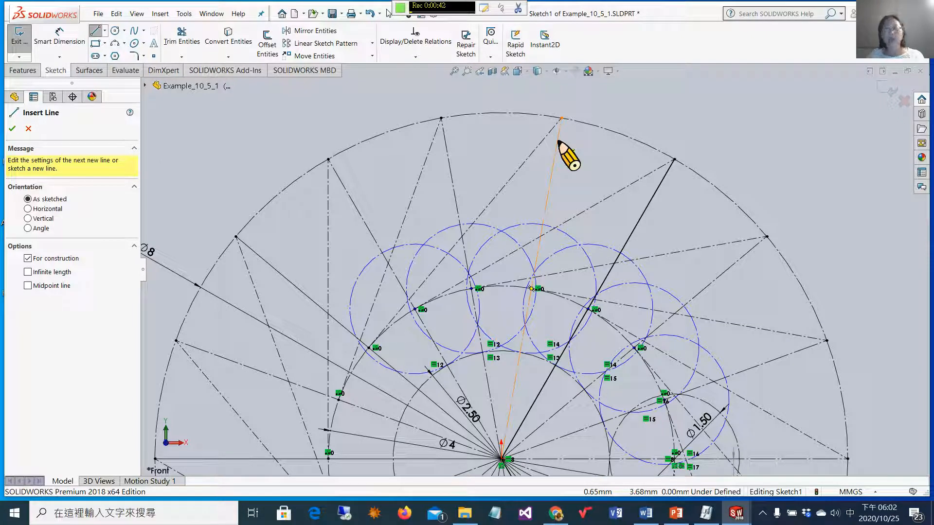
left_click(561, 119)
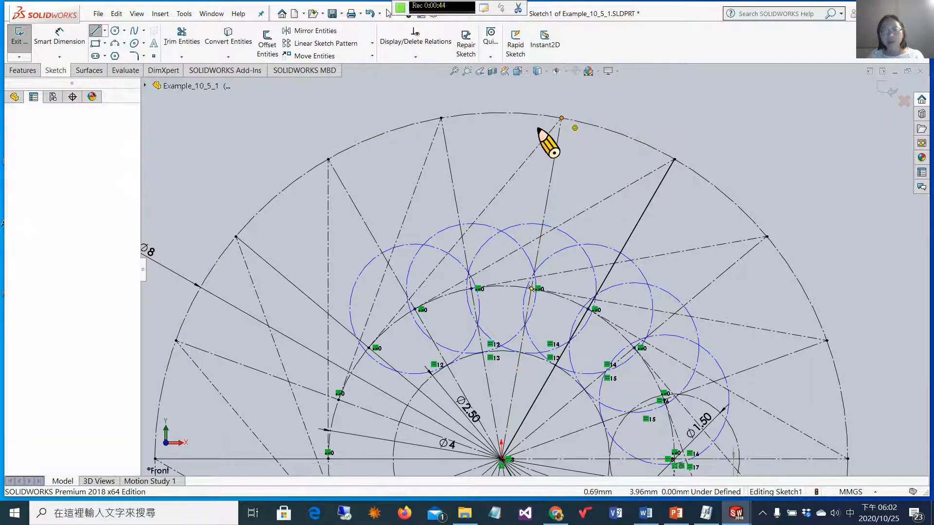
left_click(481, 172)
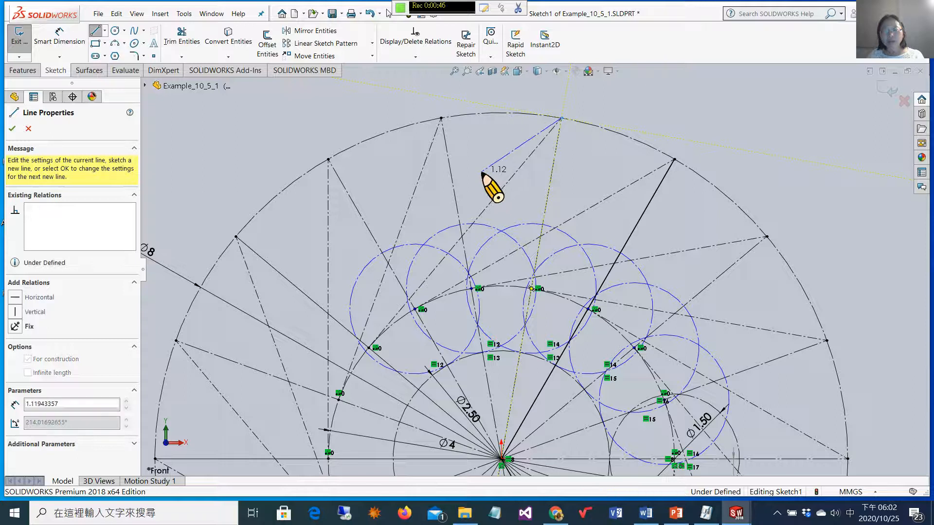
key("Escape")
key("Escape")
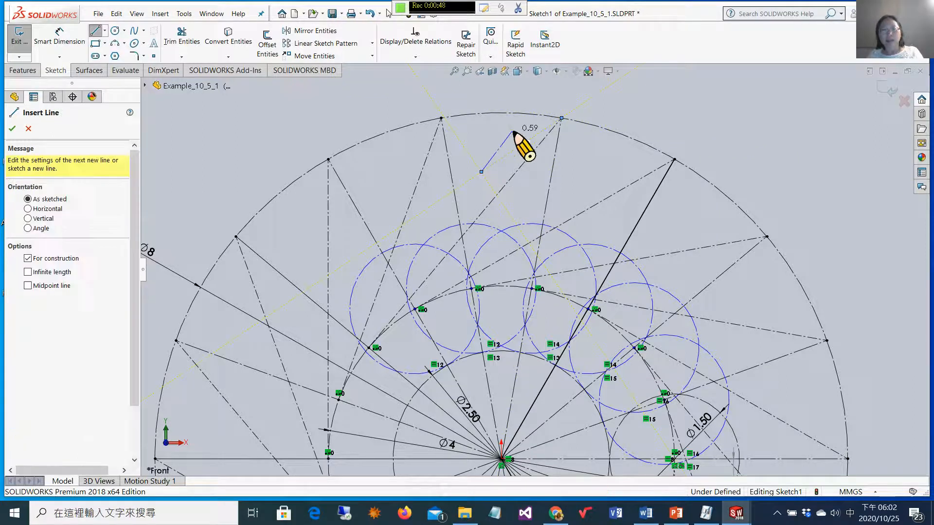
Dimension the angle between the short construction line and the adjacent patterned tangent centerline as 3.75 degrees.
left_click(52, 39)
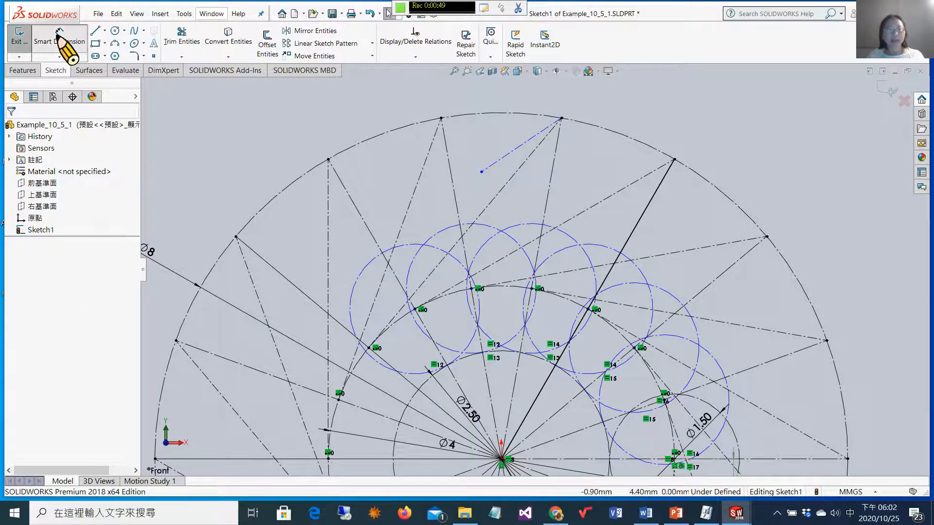
left_click(503, 157)
left_click(506, 177)
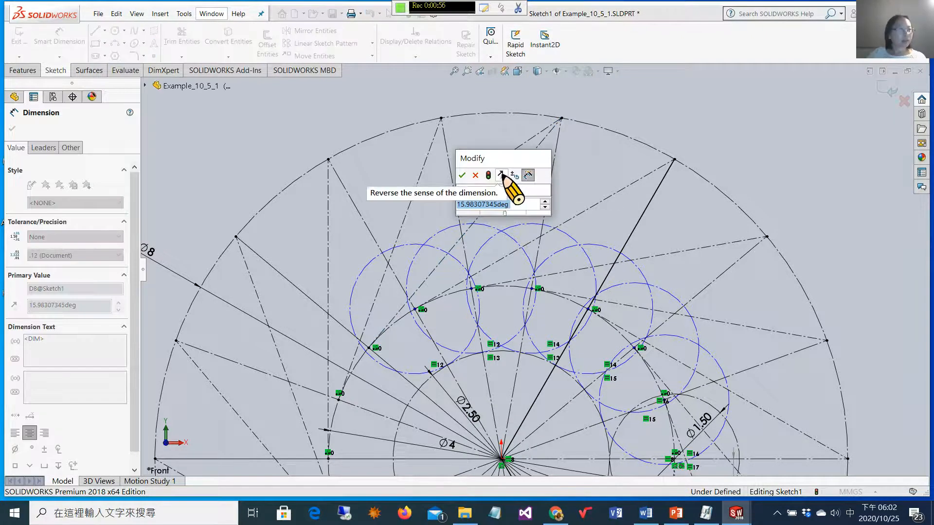
type("3.75")
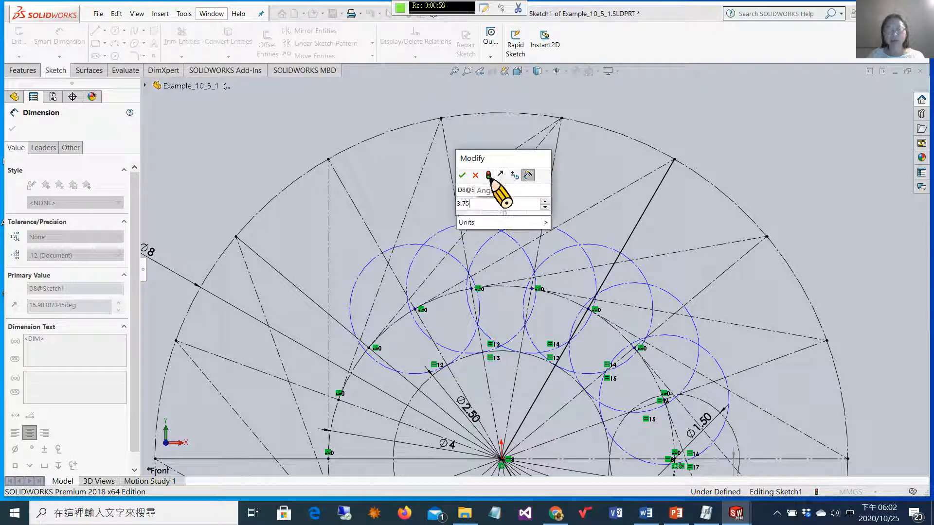
left_click(463, 176)
Draw a circle centred on the short construction line's free end and dimension its diameter as 1.5 mm.
scroll(521, 198, "down", 5)
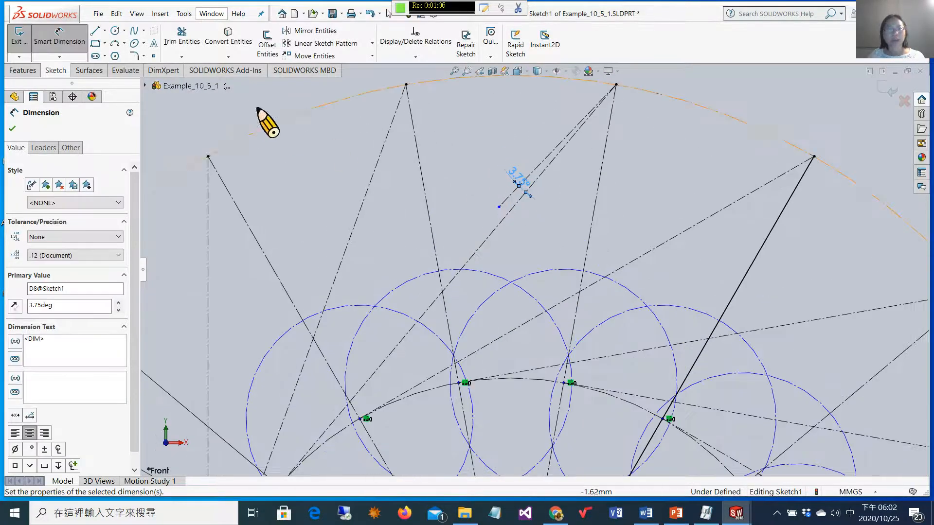
left_click(115, 30)
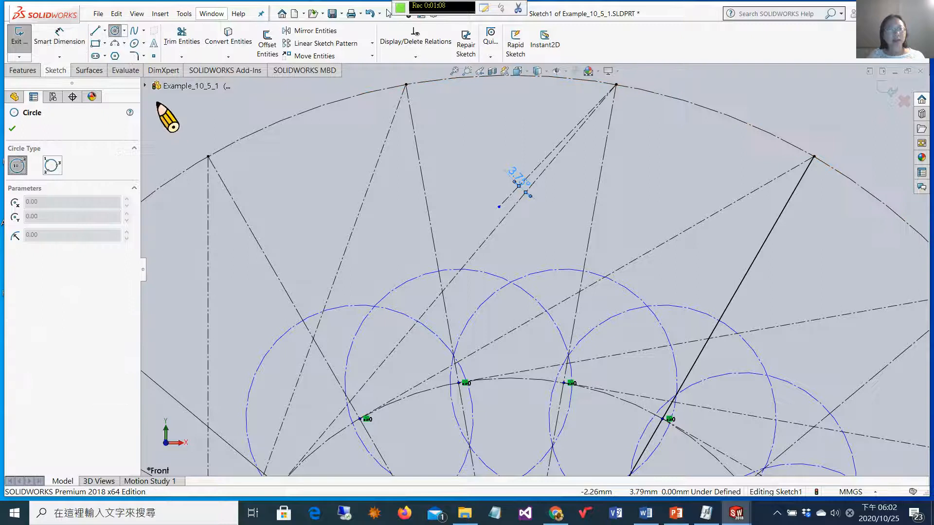
left_click(499, 207)
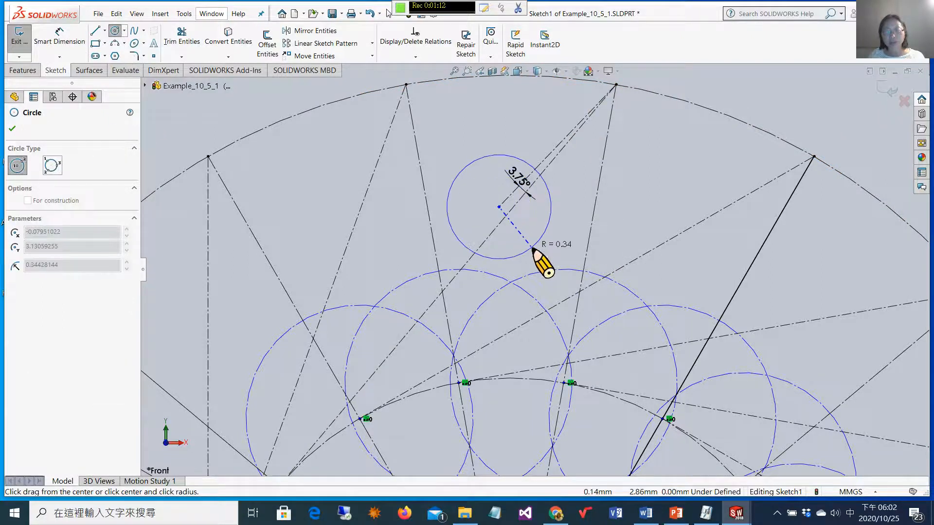
left_click(532, 248)
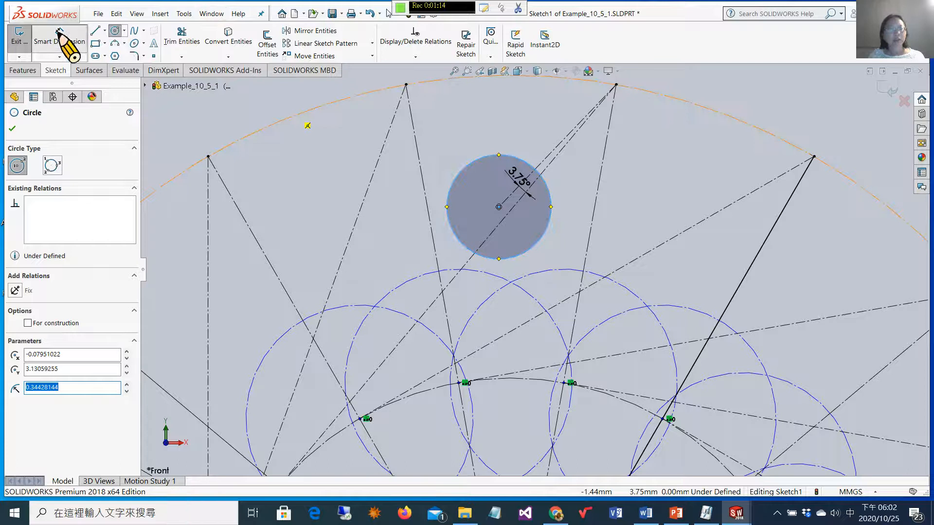
key("Escape")
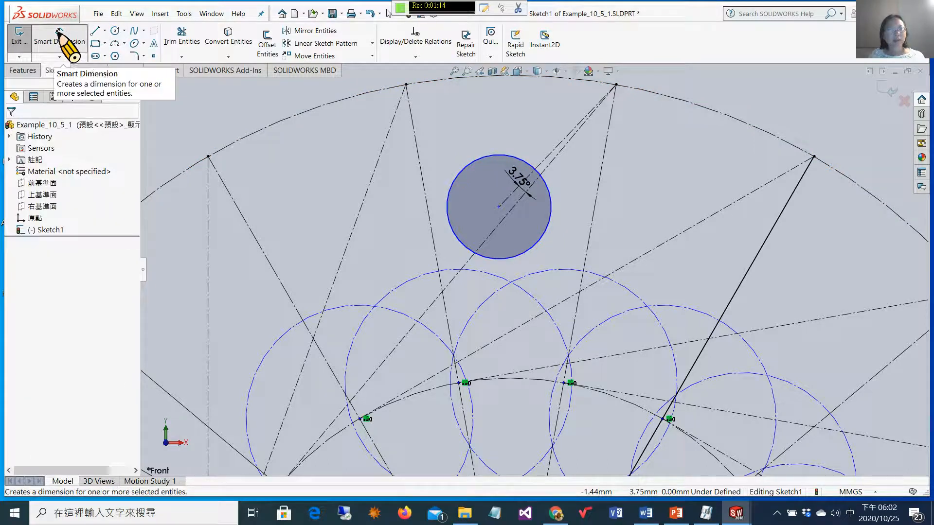
left_click(475, 163)
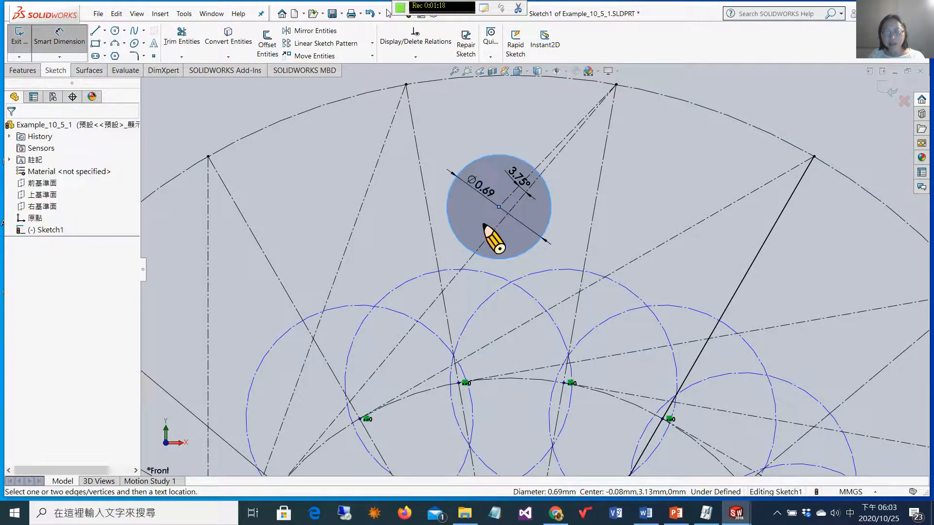
left_click(484, 225)
type("1.5")
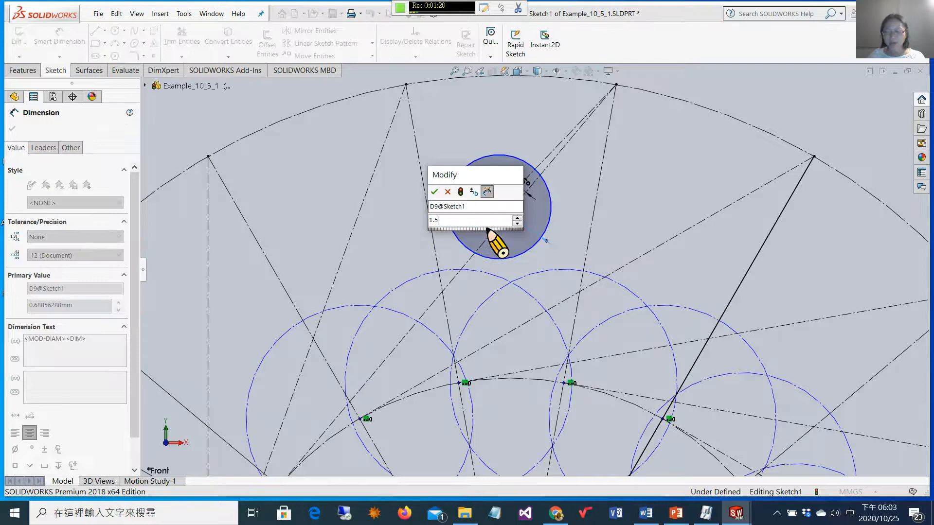
key("Return")
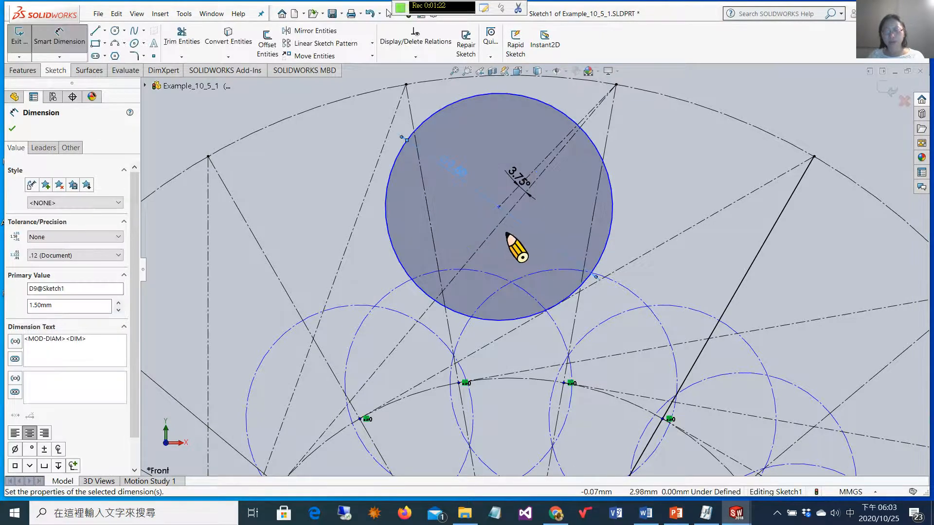
Dimension the short construction line's length as 3.464 mm.
scroll(525, 238, "up", 2)
scroll(554, 238, "down", 3)
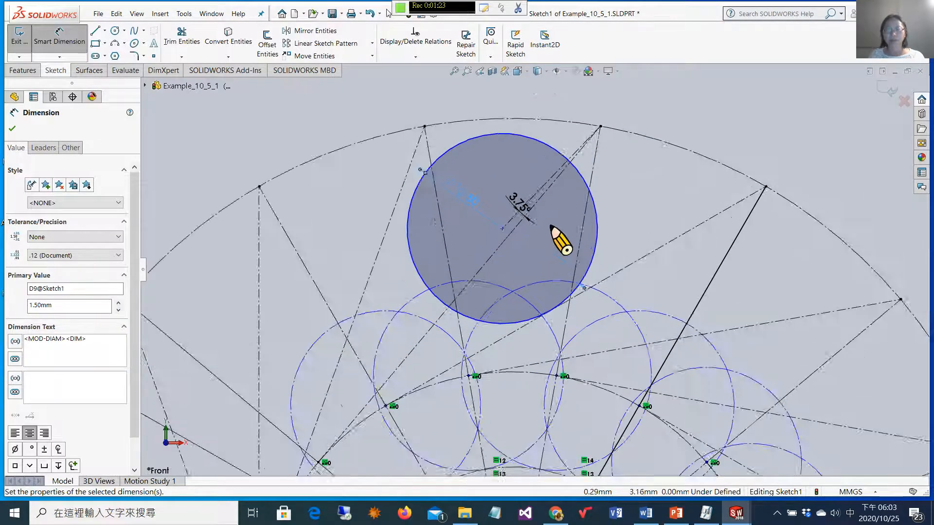
left_click(77, 40)
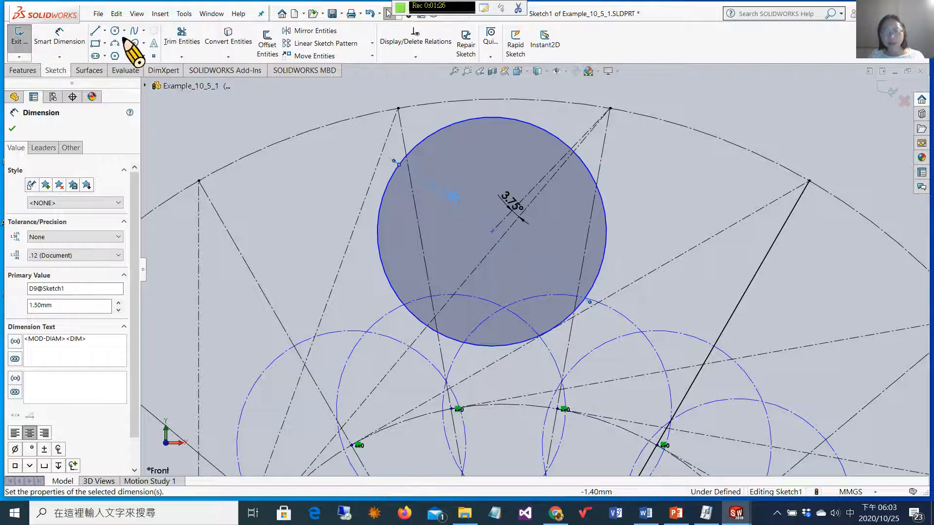
left_click(73, 39)
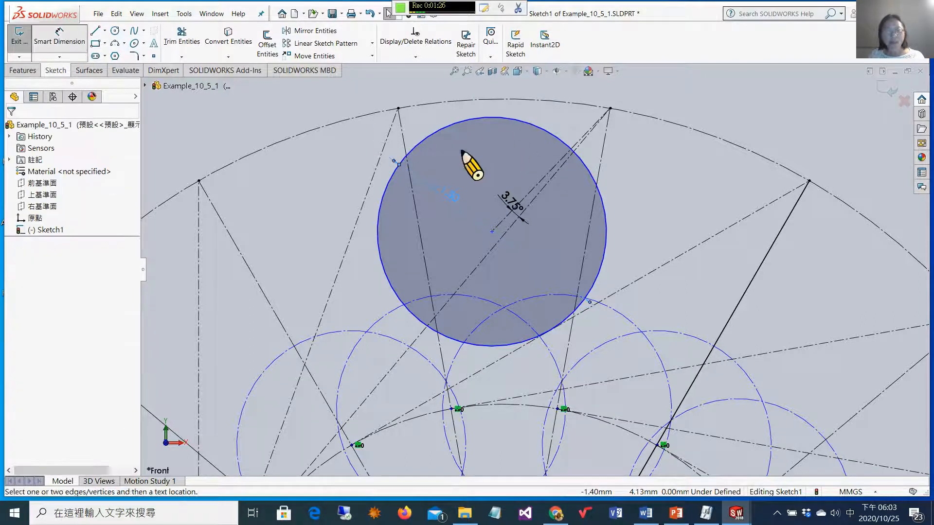
left_click(544, 178)
left_click(535, 171)
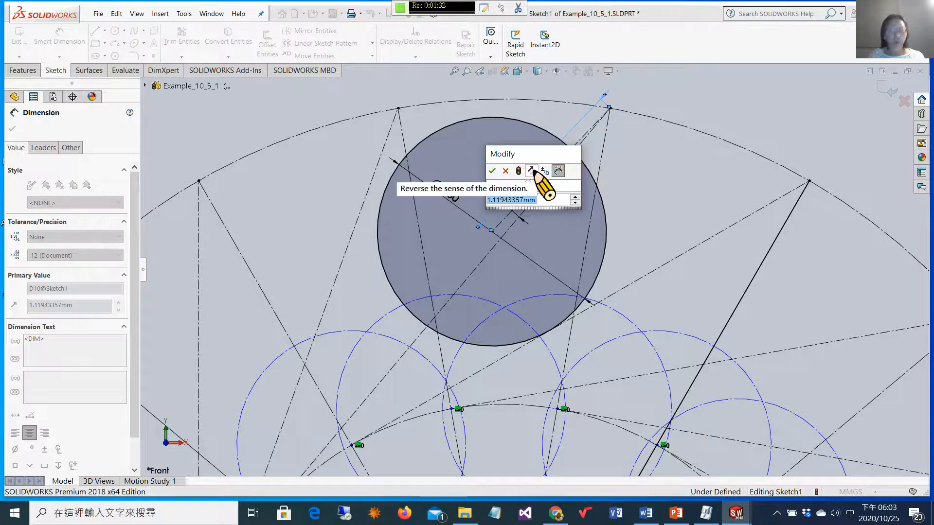
type("3.4")
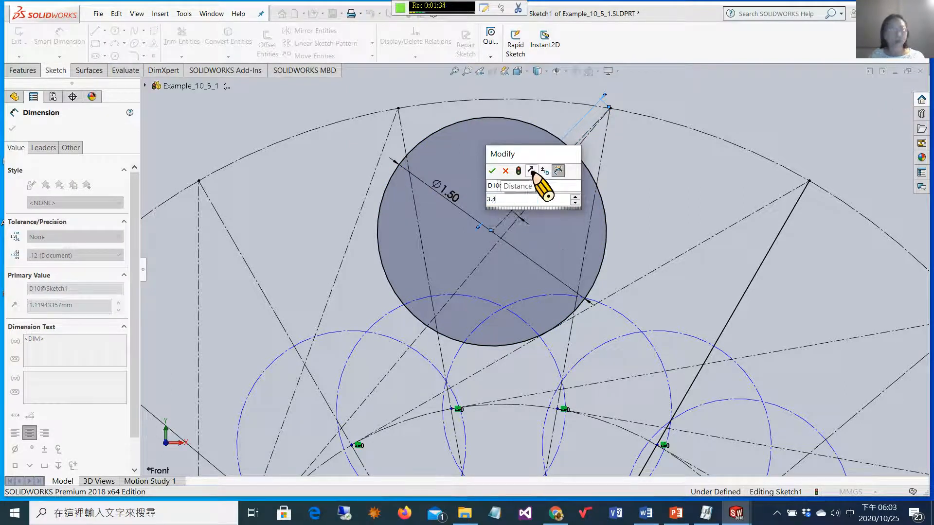
type("64")
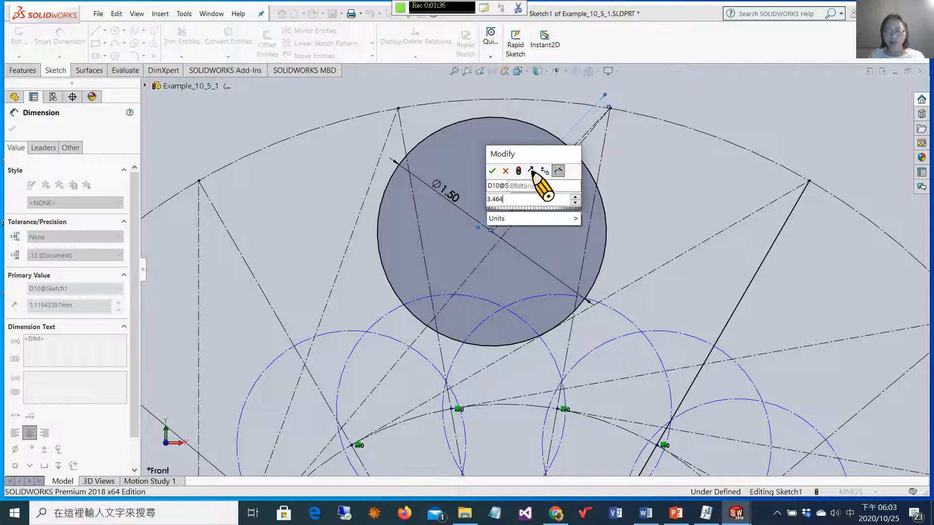
key("Return")
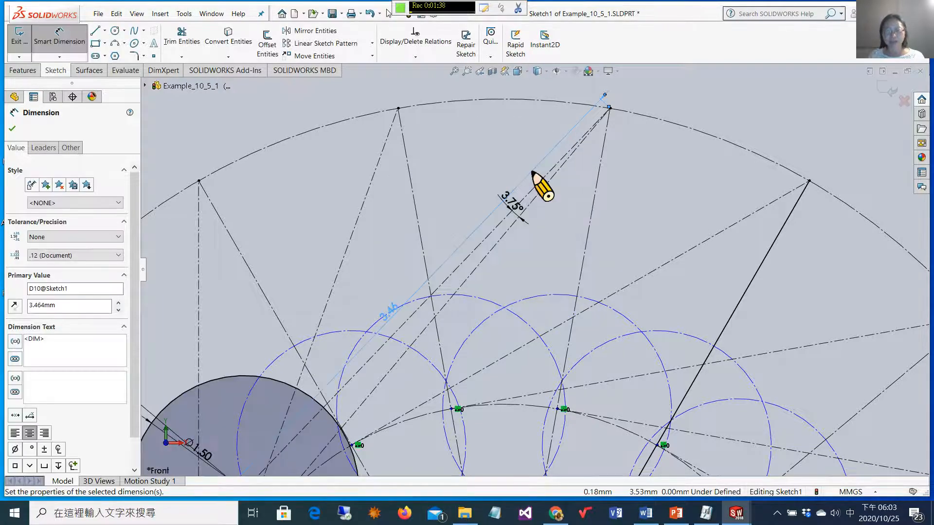
scroll(584, 234, "down", 4)
scroll(551, 262, "up", 1)
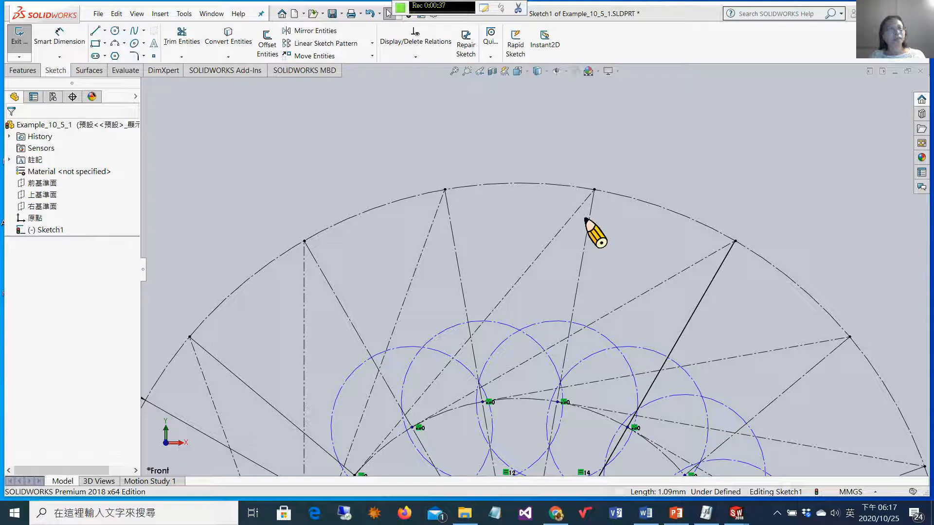
Draw a construction line about 1.16 mm long, down and leftward from the 8 mm circle's pattern endpoint just right of its top.
left_click(569, 217)
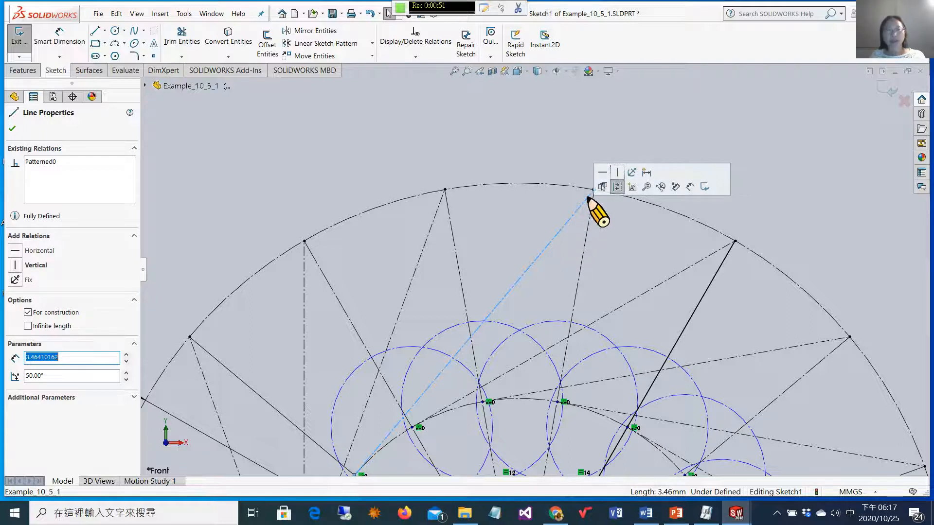
left_click(594, 190)
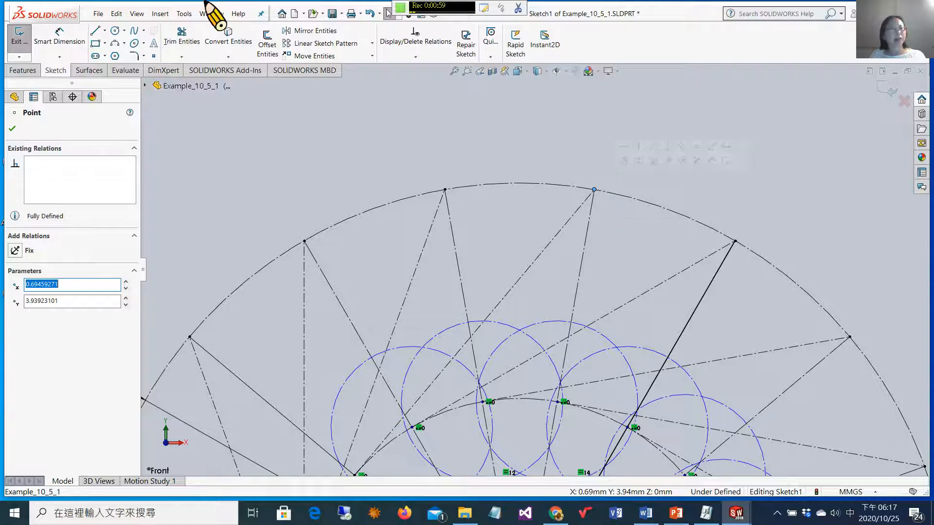
left_click(104, 31)
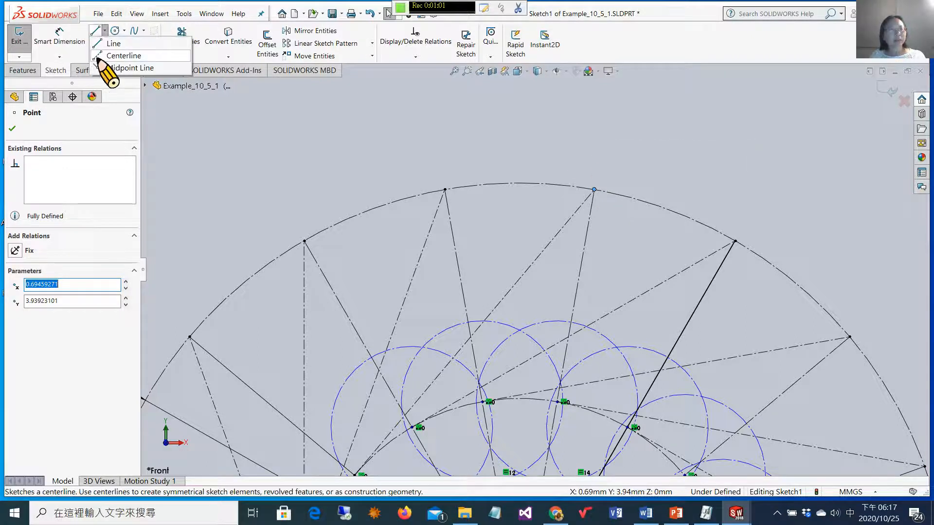
left_click(117, 55)
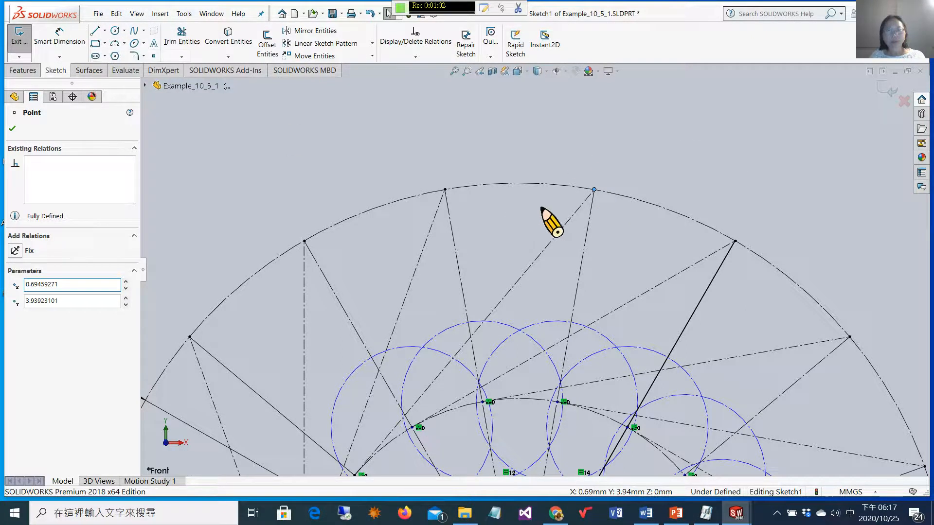
left_click(594, 190)
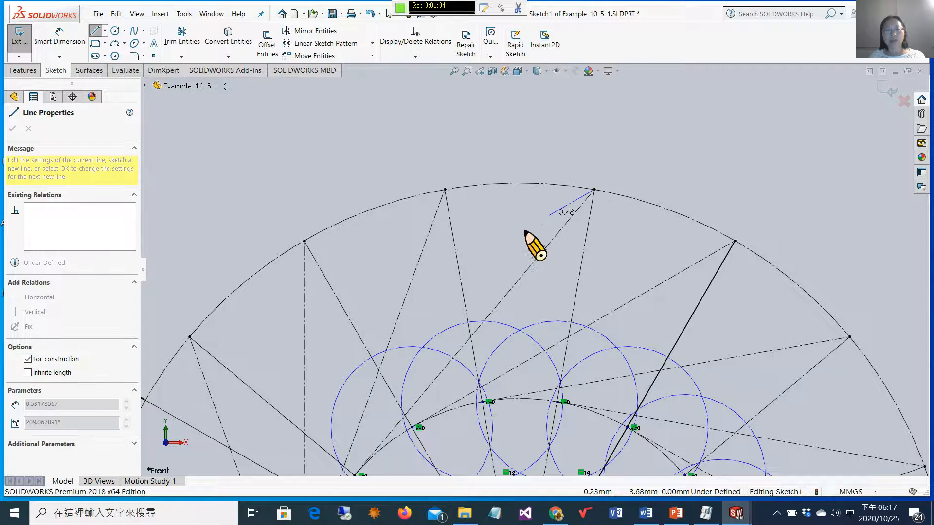
left_click(489, 255)
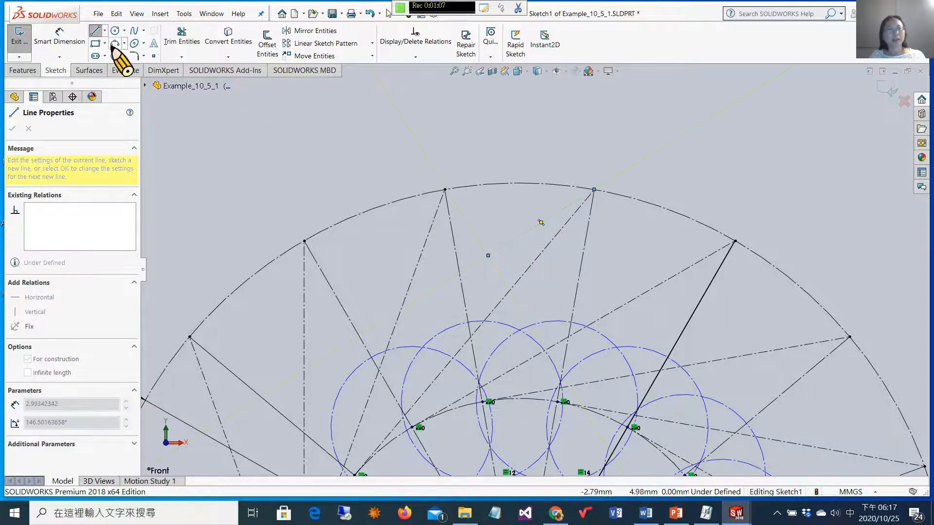
Dimension the angle between the new construction line and the adjacent patterned tangent centerline as 3.75 degrees.
left_click(59, 35)
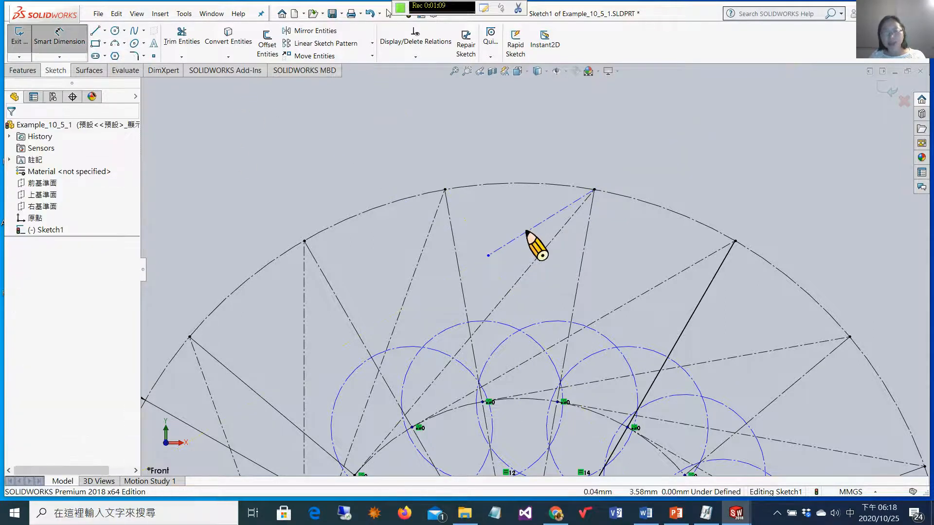
left_click(528, 232)
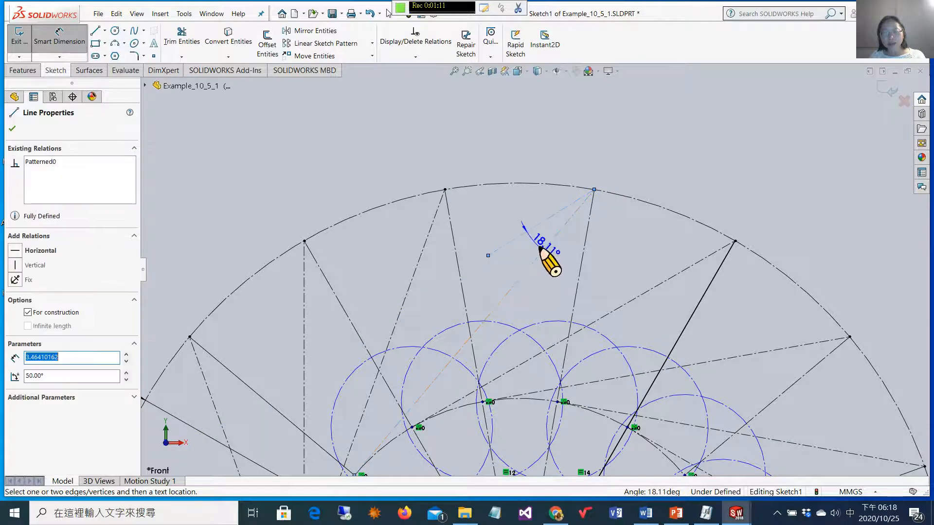
left_click(538, 248)
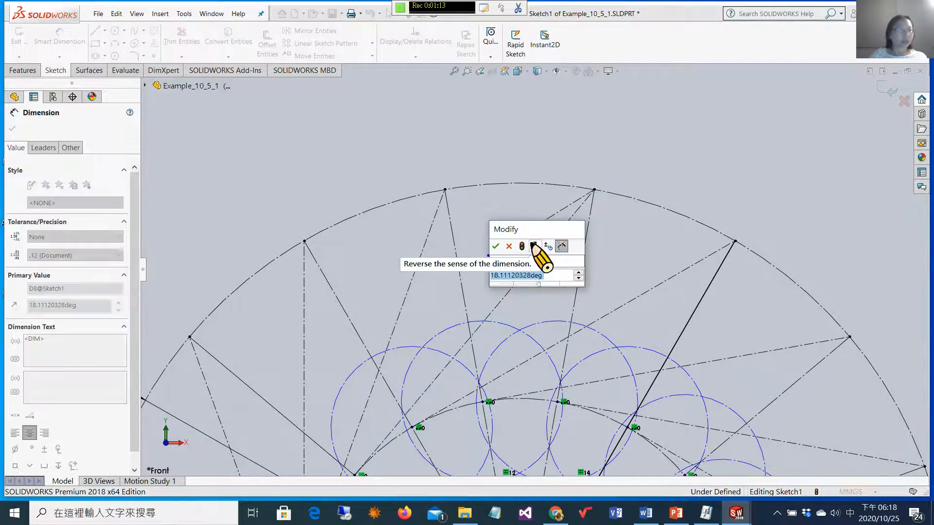
type("3.75")
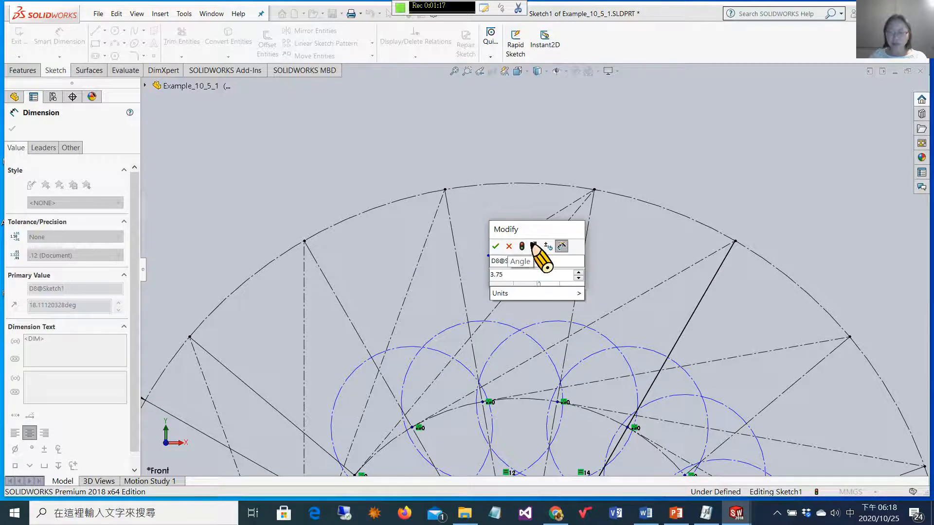
key("Return")
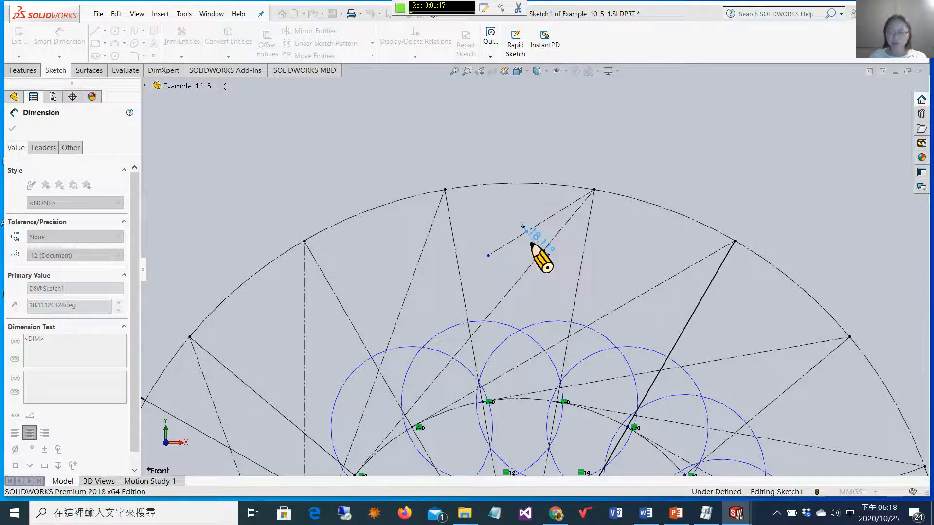
Dimension the short construction line's length, keeping it as drawn.
scroll(540, 253, "down", 3)
scroll(545, 254, "down", 1)
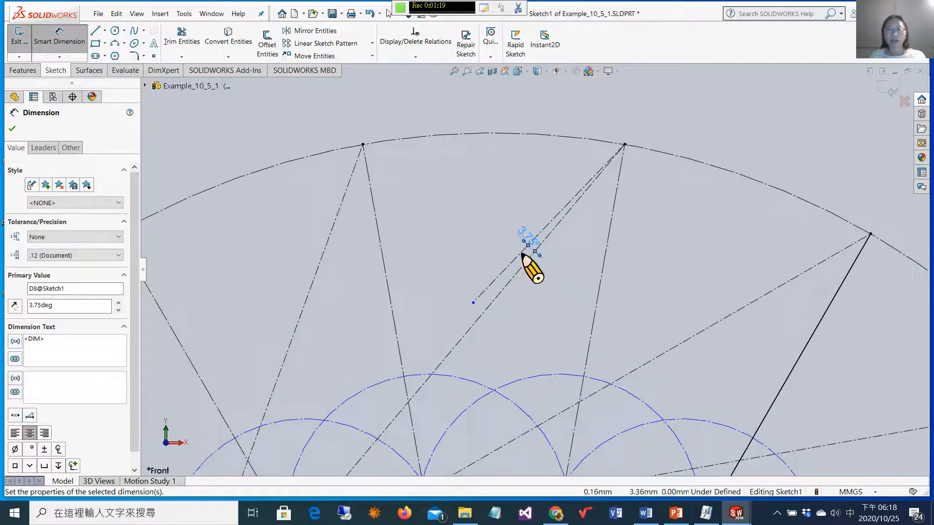
left_click(519, 257)
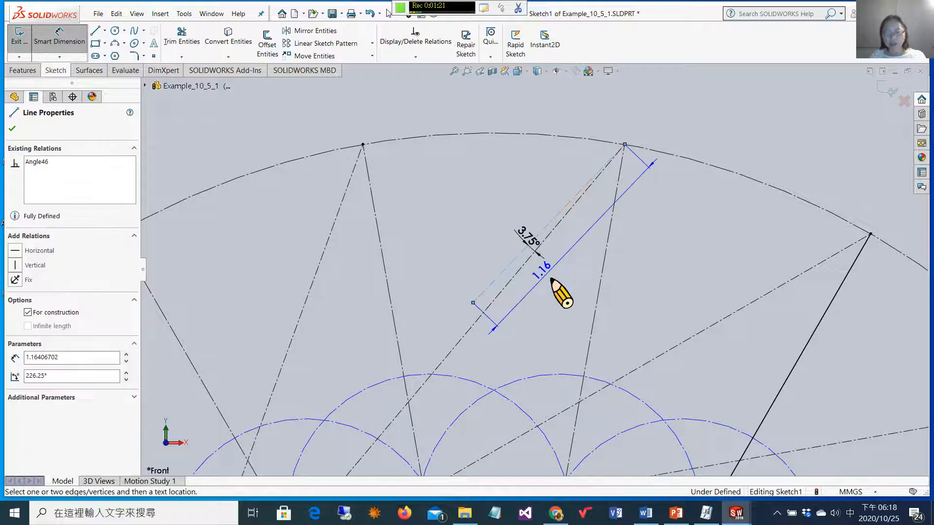
left_click(551, 281)
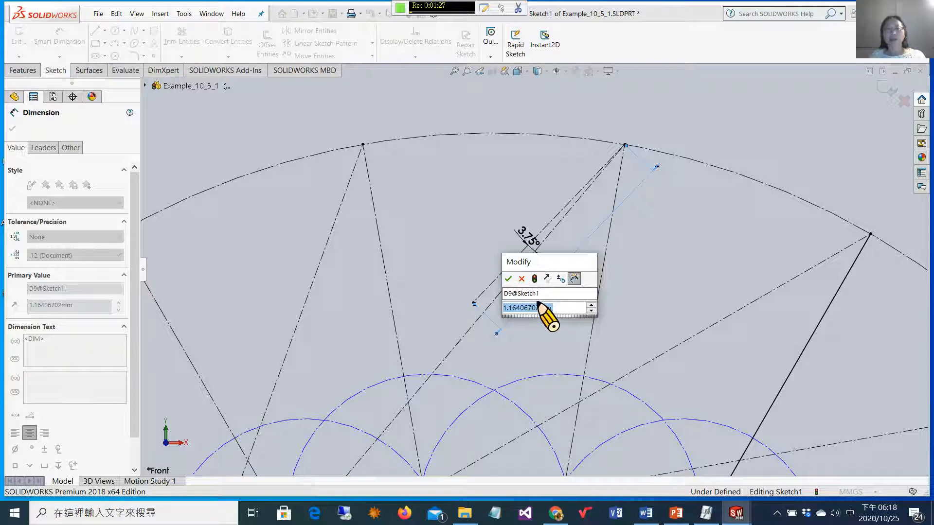
left_click(508, 280)
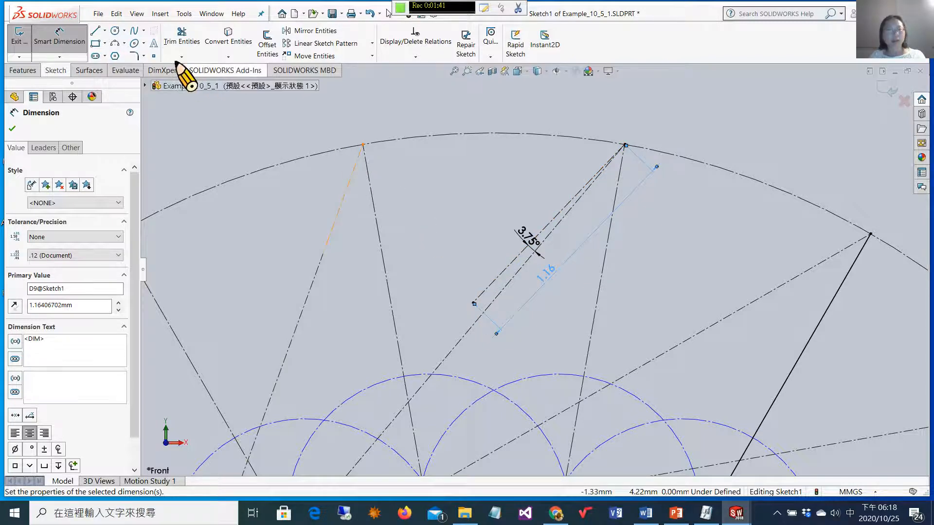
Draw a circle centred on the free end of the 3.75° construction line and dimension its diameter as 1.5 mm.
left_click(116, 30)
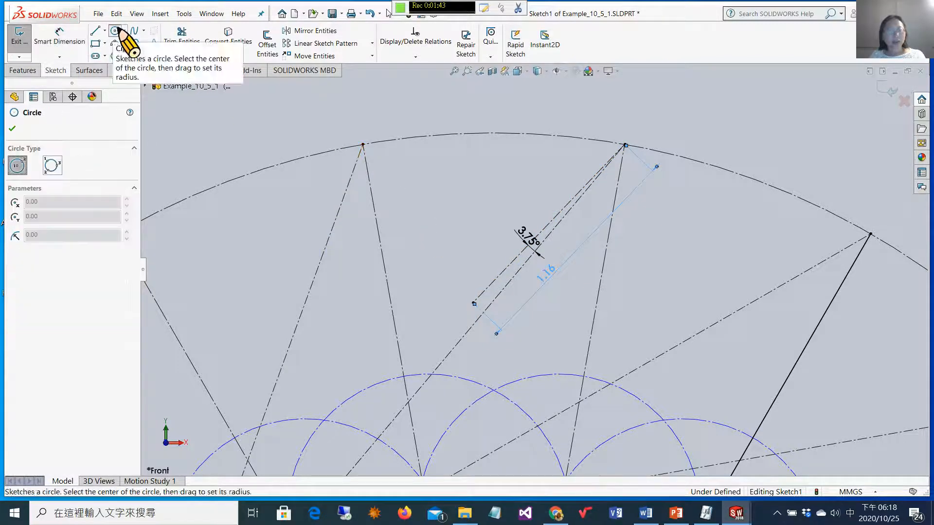
left_click(474, 303)
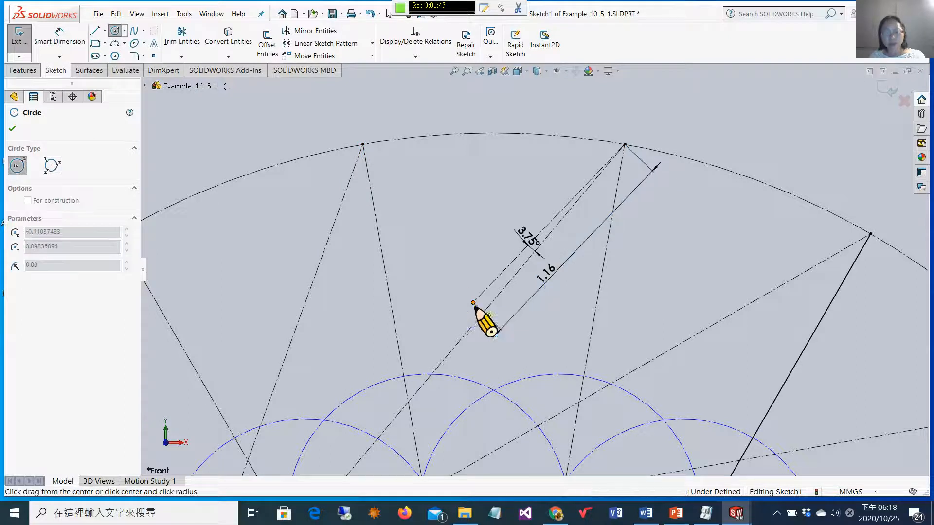
left_click(522, 358)
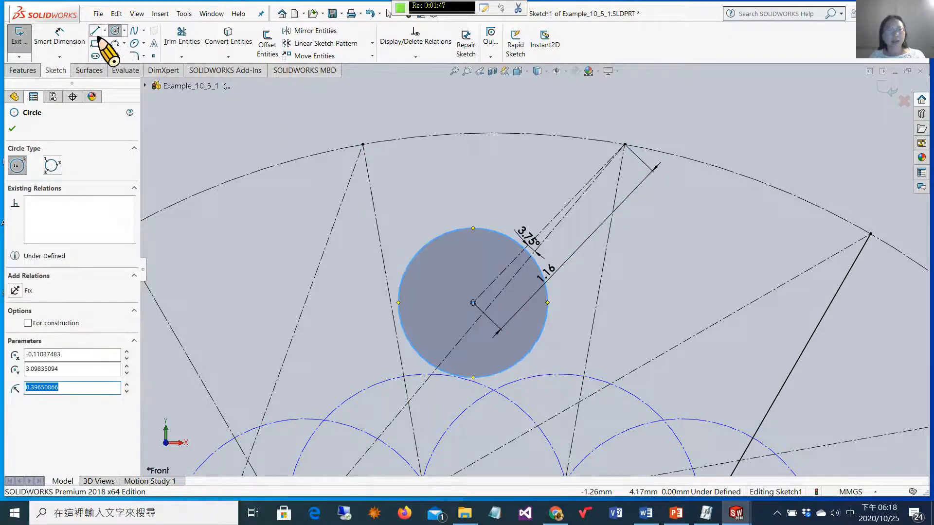
left_click(59, 37)
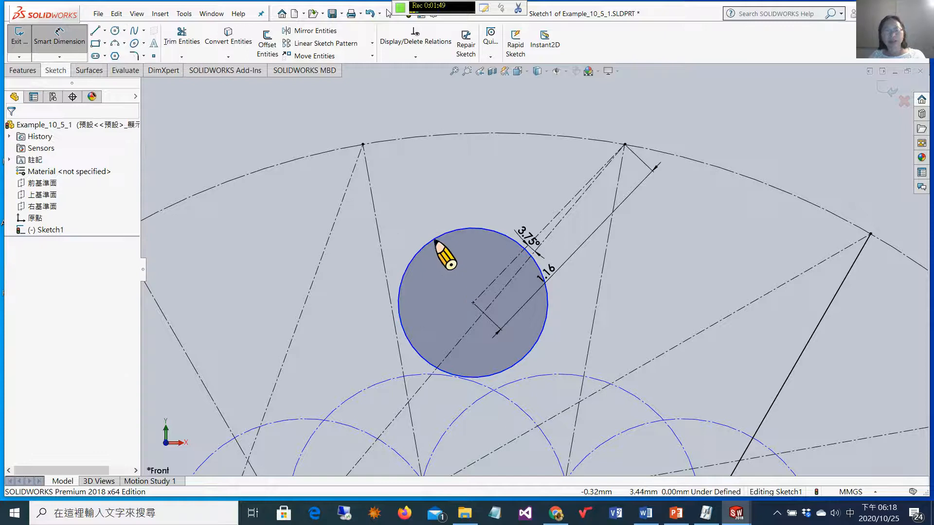
left_click(437, 237)
left_click(451, 273)
type("1.5")
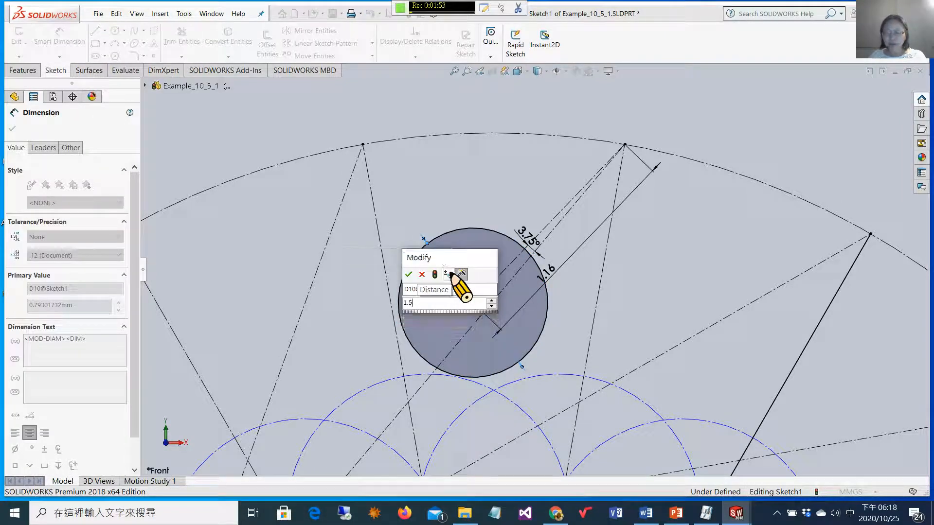
key("Return")
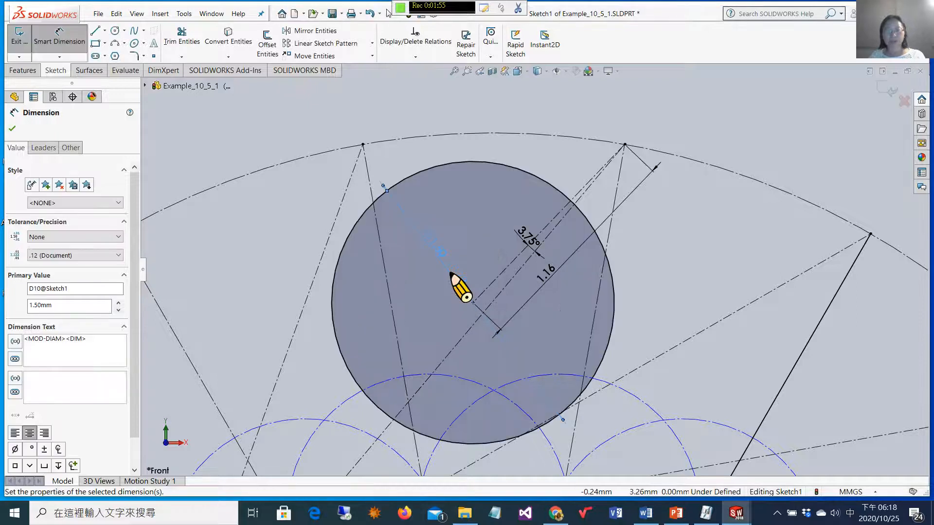
Draw a construction line about 1.22 mm long, down and leftward from the 8 mm circle's pattern endpoint just left of its top.
scroll(540, 292, "up", 2)
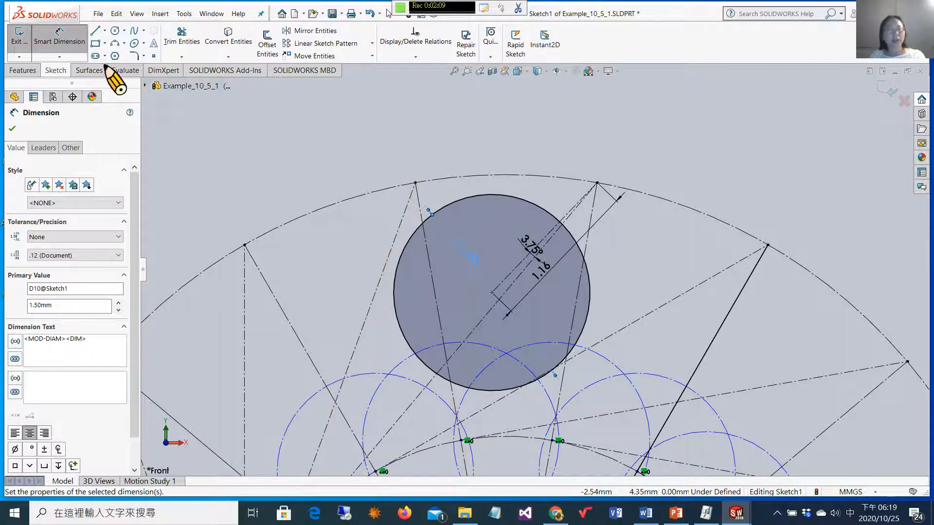
left_click(105, 31)
left_click(122, 68)
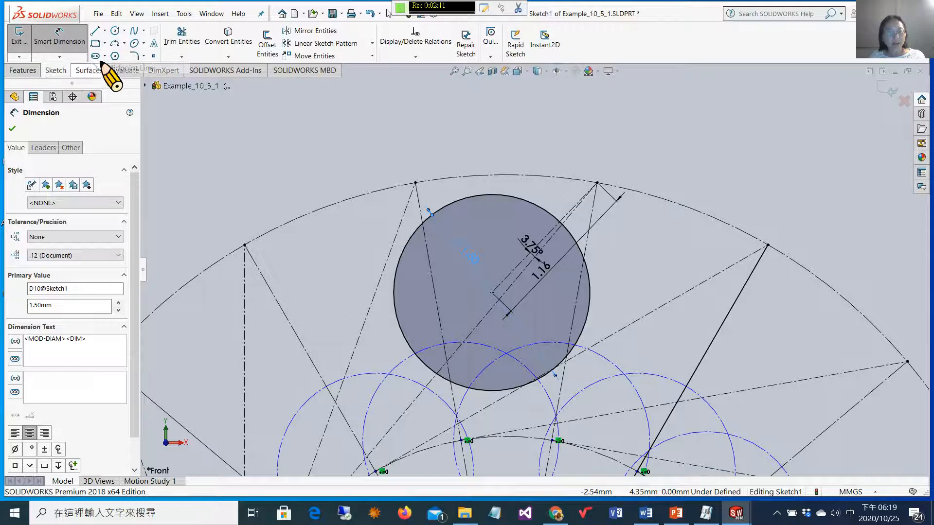
left_click(105, 30)
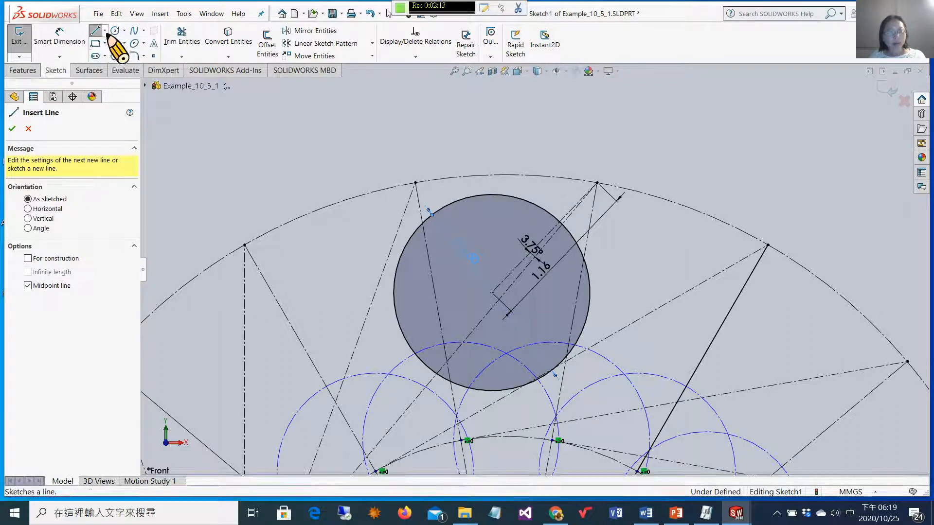
left_click(104, 31)
left_click(124, 55)
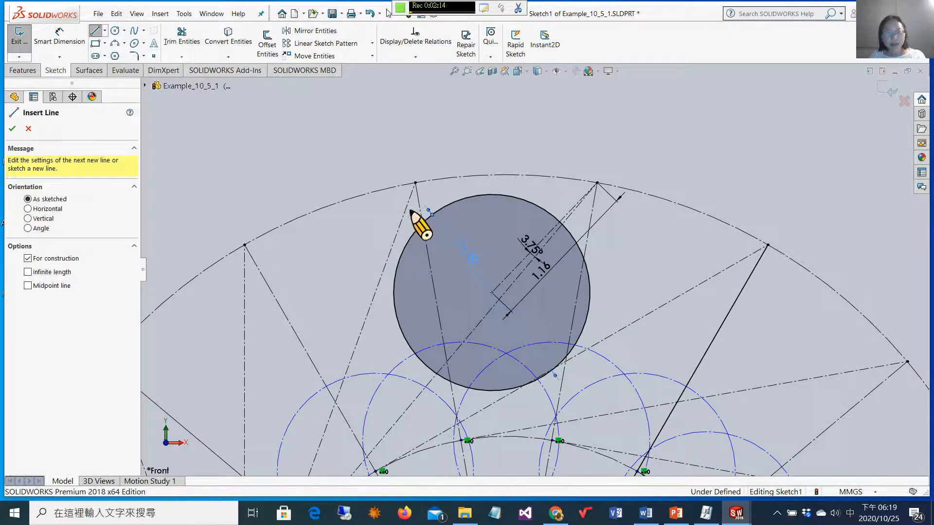
left_click(415, 183)
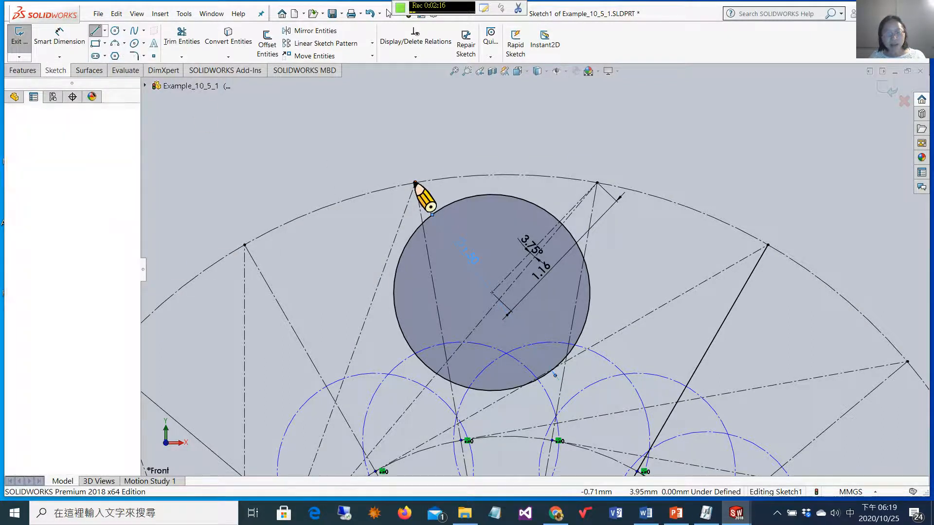
left_click(320, 309)
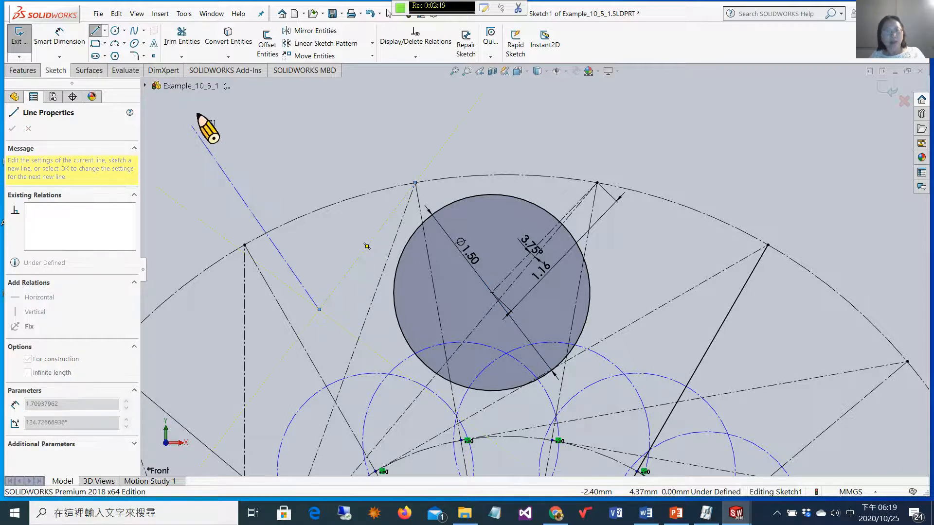
Dimension the angle between the new construction line and the adjacent patterned tangent centerline as 15 degrees.
left_click(60, 37)
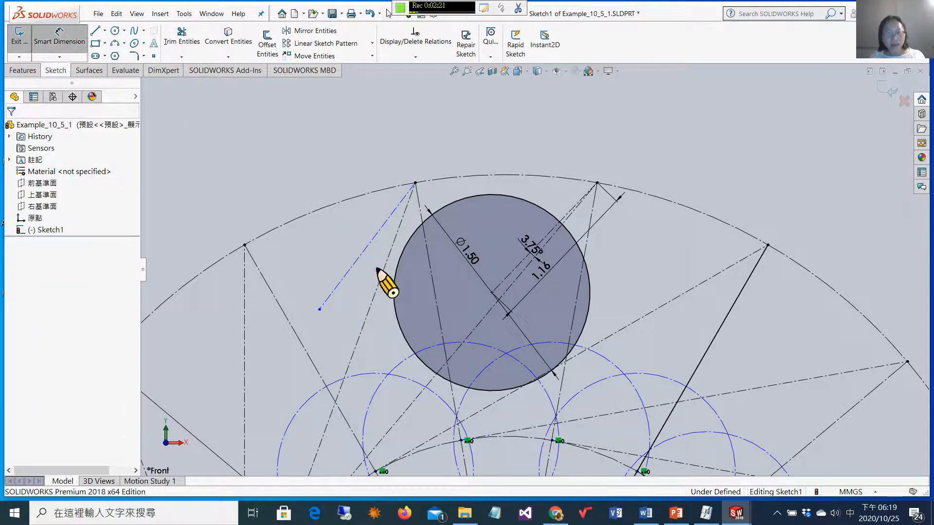
left_click(363, 254)
left_click(378, 278)
left_click(381, 289)
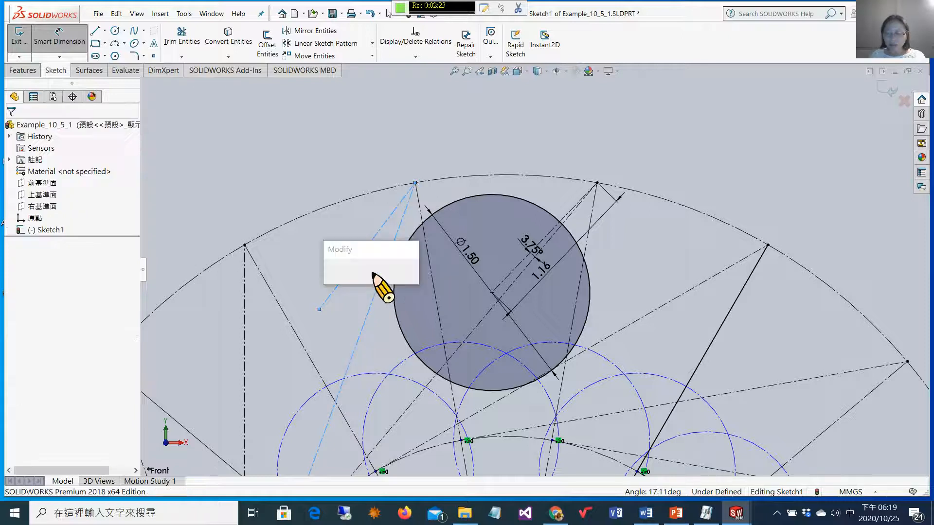
type("15")
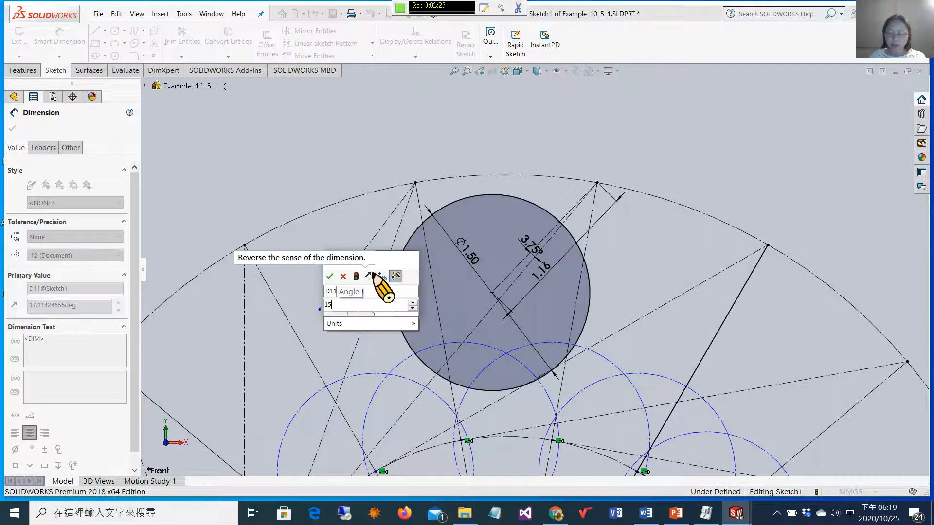
key("Return")
Dimension the length of the 15° construction line, keeping it as drawn.
scroll(369, 290, "down", 2)
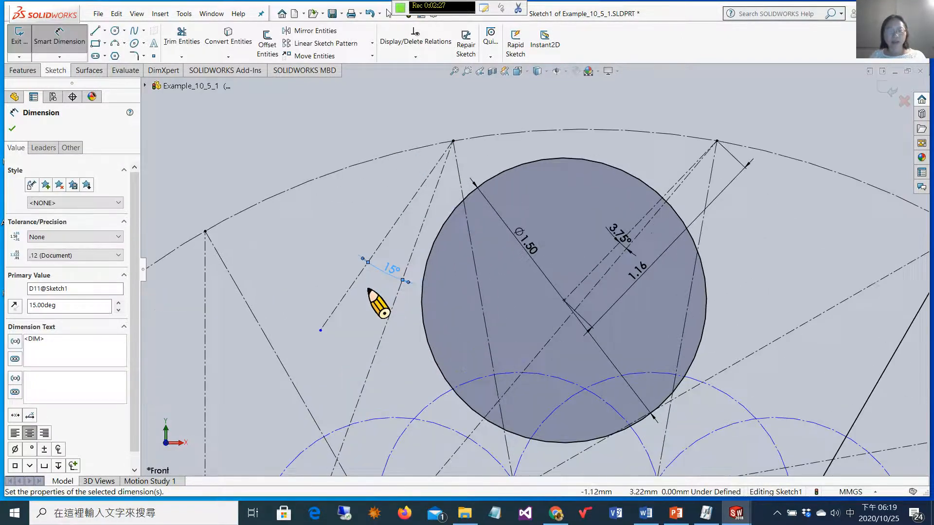
left_click(366, 278)
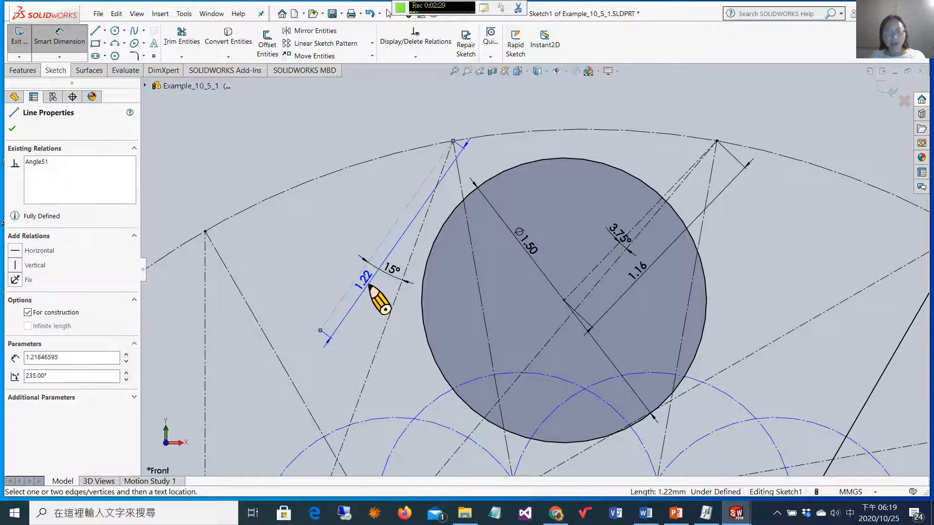
left_click(370, 287)
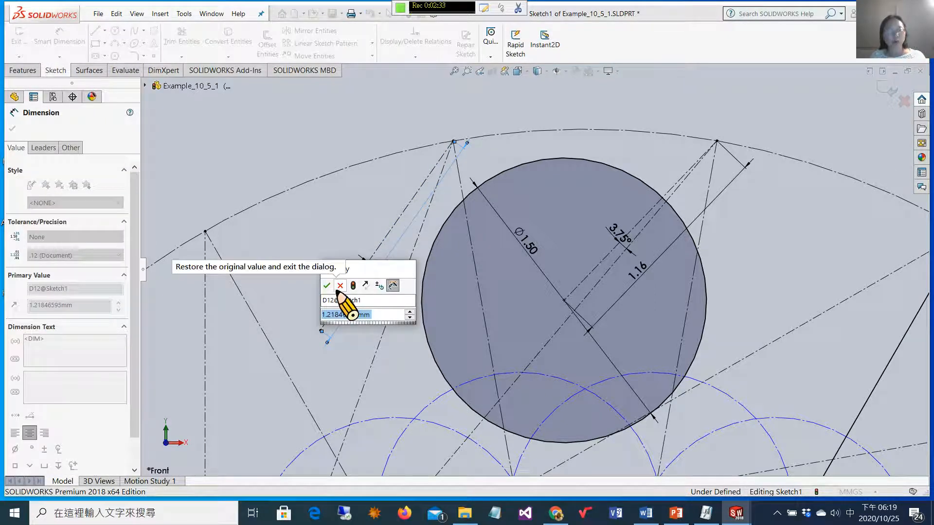
left_click(327, 286)
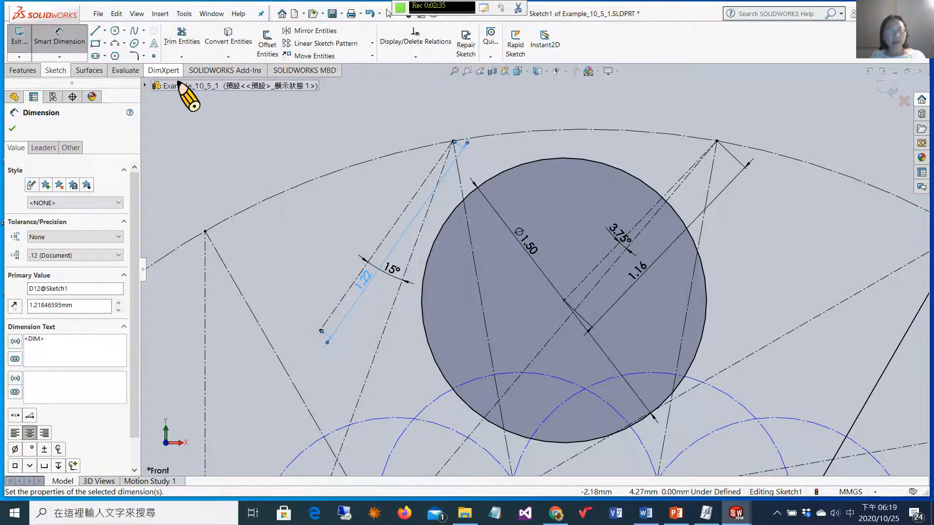
Draw a circle centred on the free end of the 15° construction line and dimension its diameter as 1.5 mm.
left_click(117, 31)
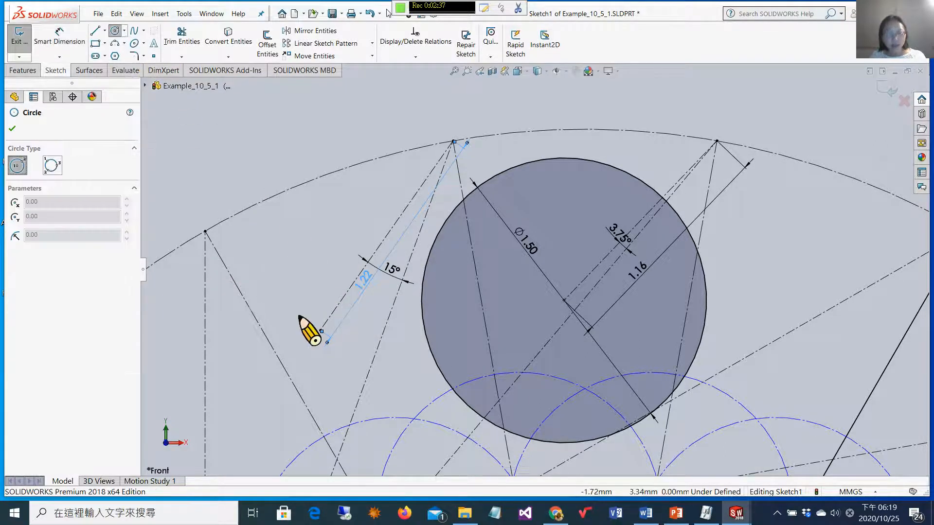
left_click(320, 331)
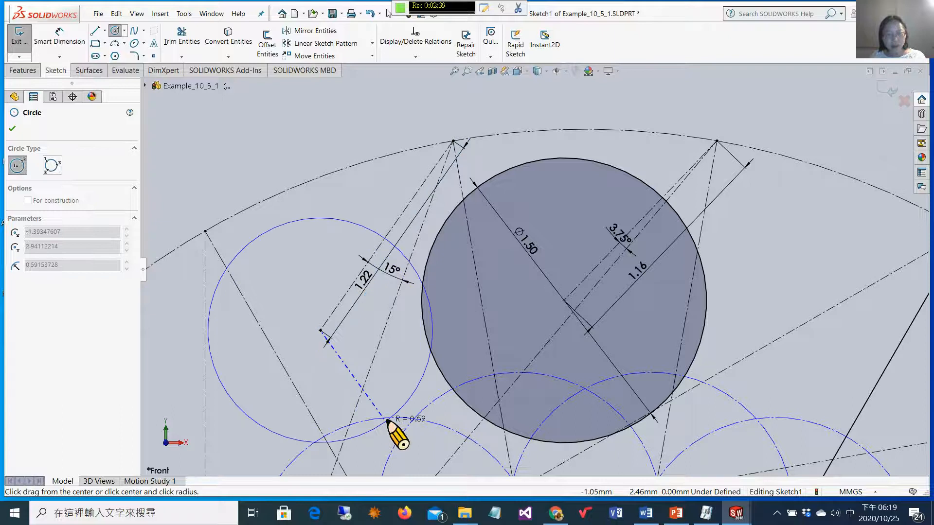
left_click(396, 430)
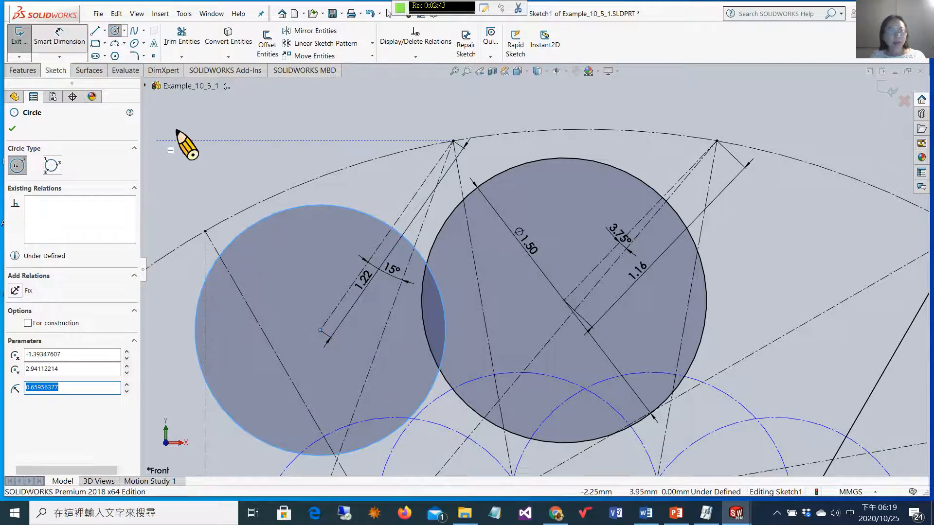
key("Escape")
left_click(246, 233)
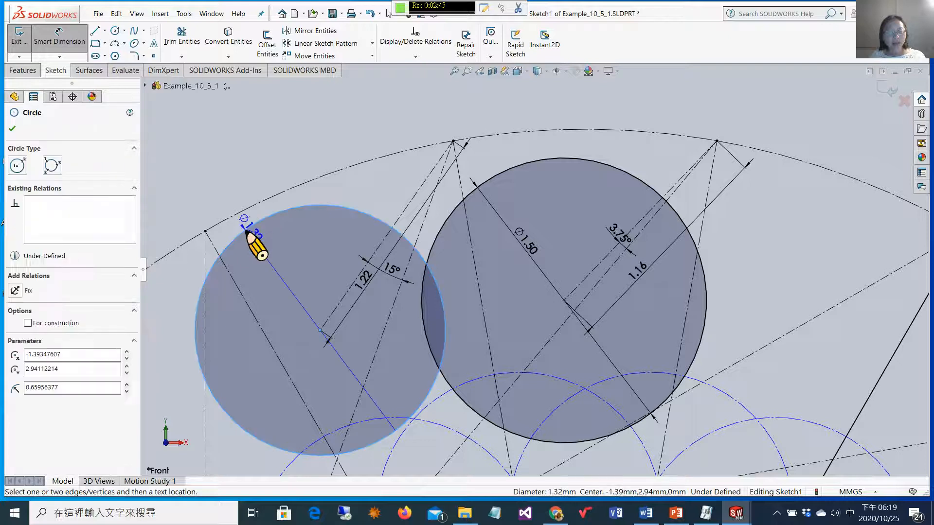
left_click(282, 293)
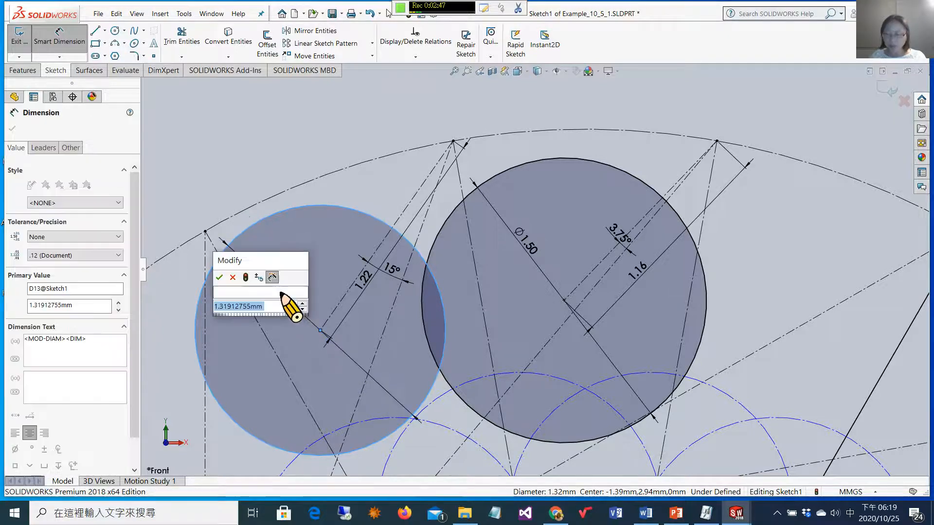
type("1.5")
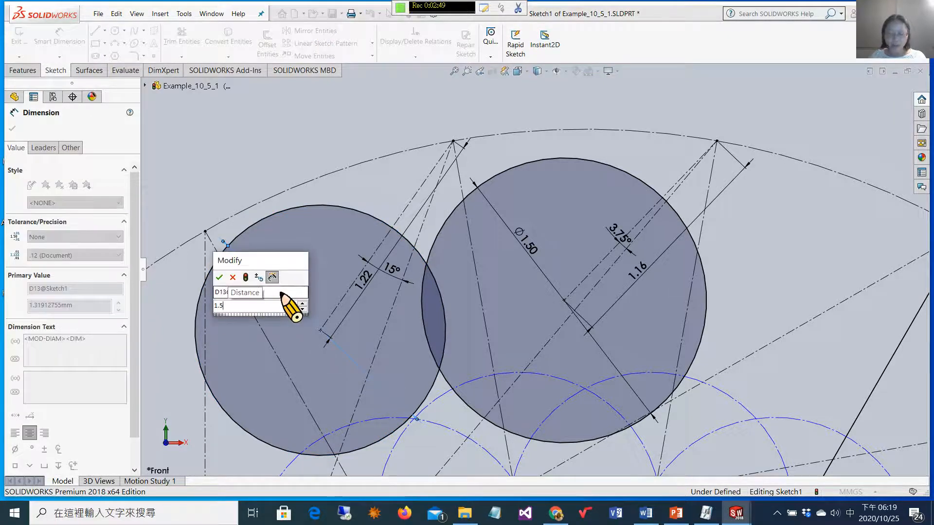
key("Return")
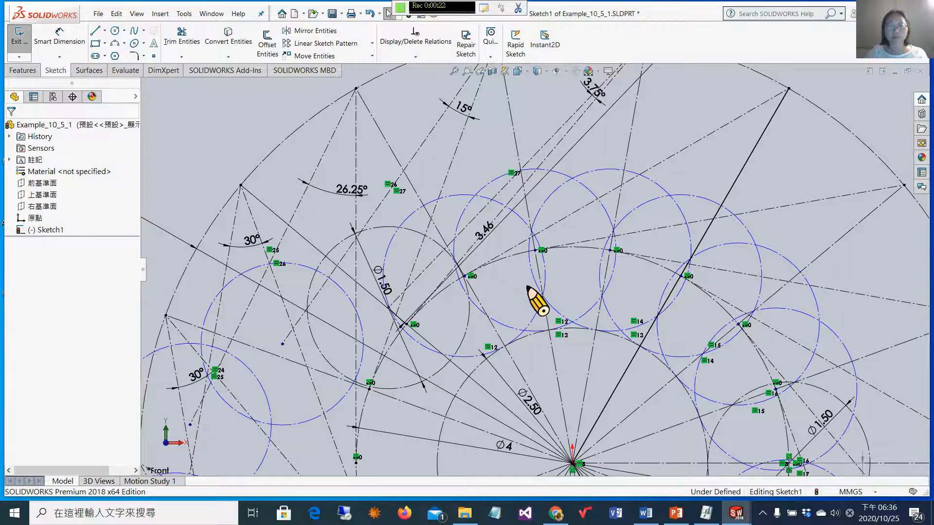
Start a spline where the 2.50 mm circle meets the horizontal centerline, adding points counterclockwise at each radial line up to the solid upper line.
scroll(538, 299, "up", 2)
scroll(530, 292, "up", 3)
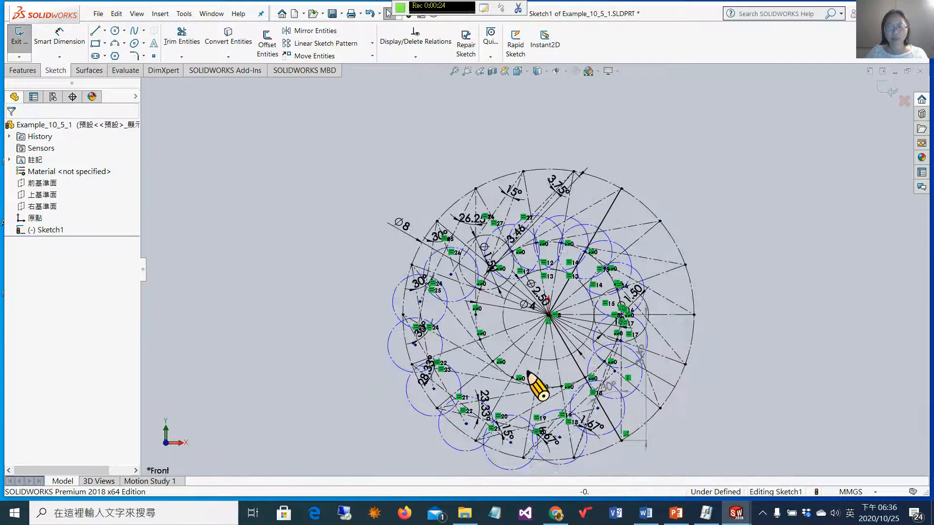
scroll(529, 374, "down", 2)
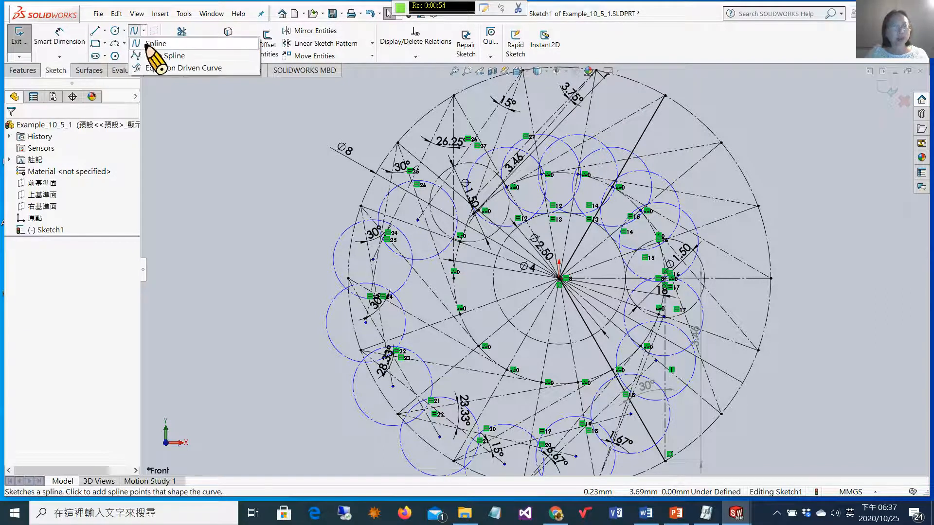
scroll(542, 246, "down", 2)
scroll(641, 264, "down", 5)
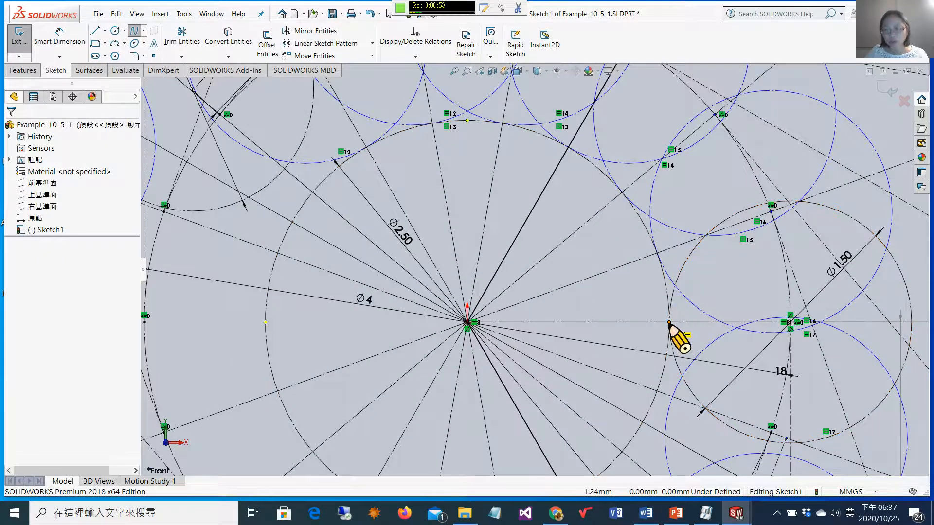
left_click(669, 322)
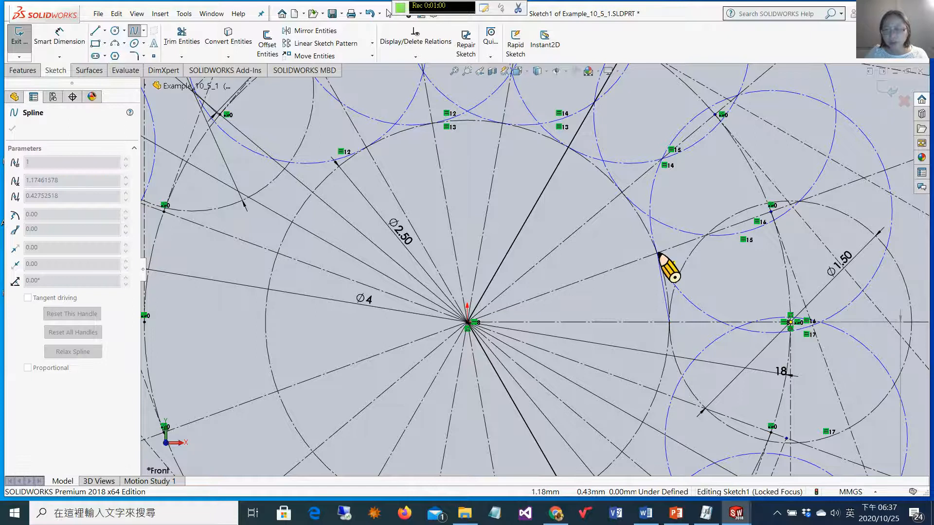
scroll(658, 254, "down", 2)
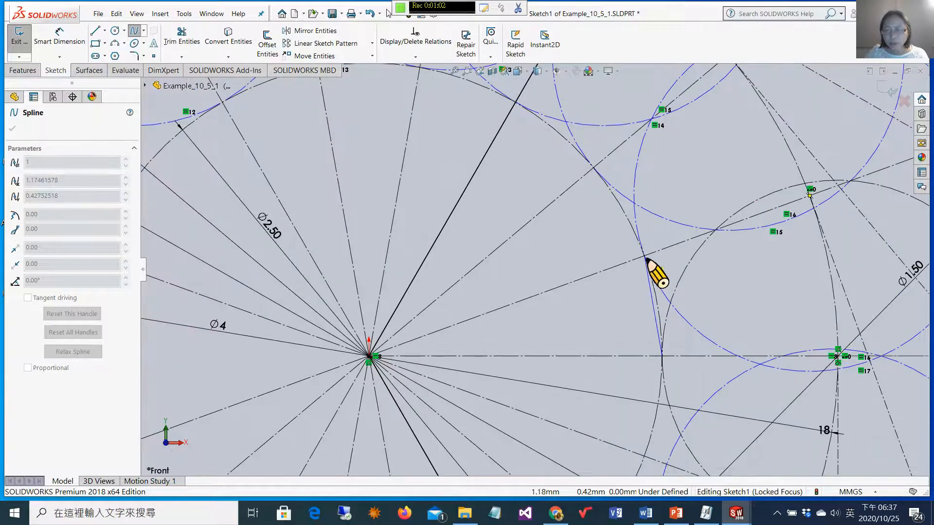
left_click(645, 257)
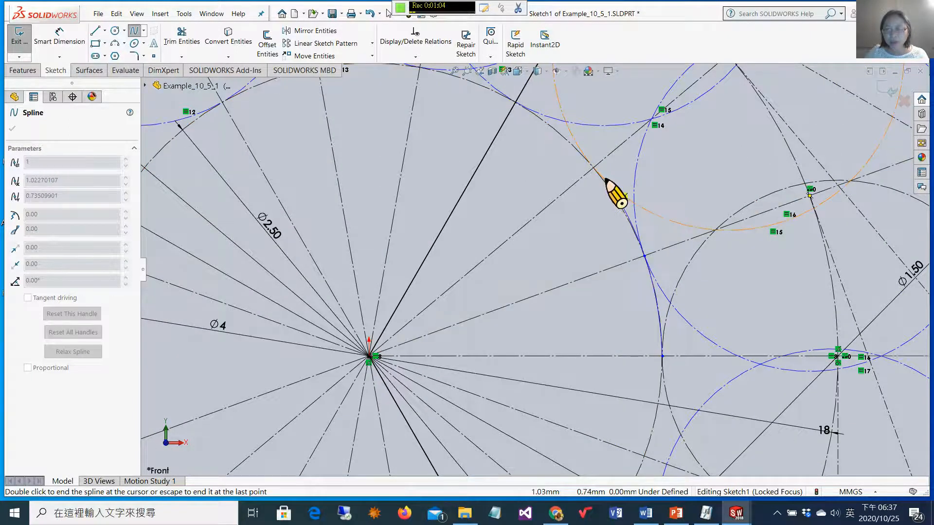
left_click(593, 167)
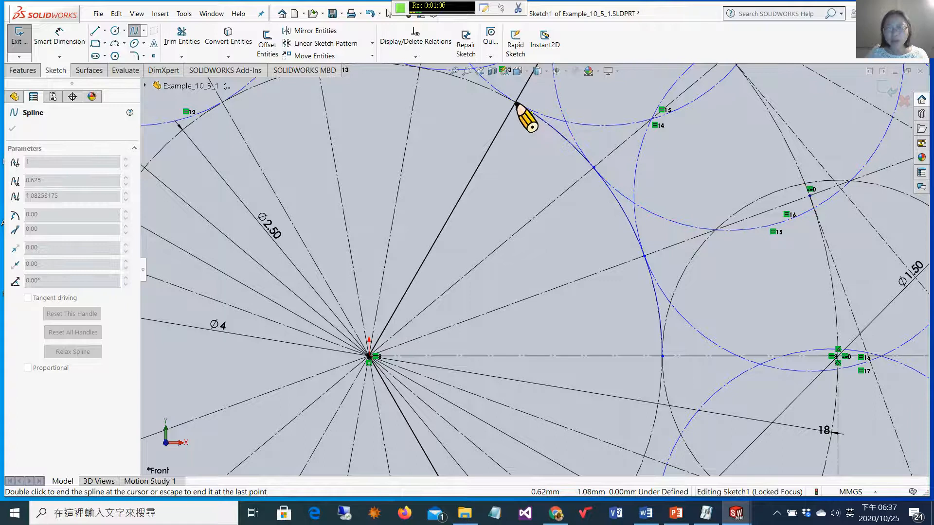
left_click(517, 103)
Continue the spline over the top of the 2.50 mm circle with points at the next three radial line intersections.
scroll(481, 128, "up", 2)
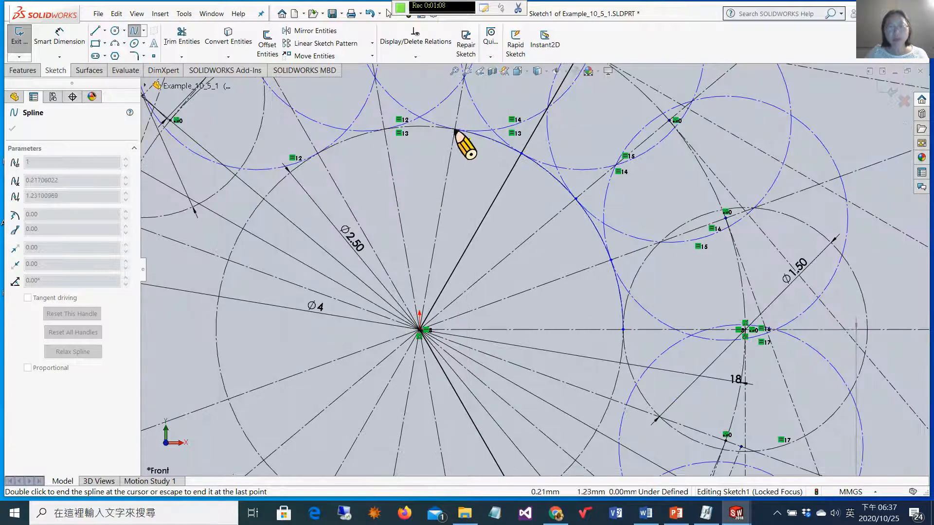
left_click(456, 130)
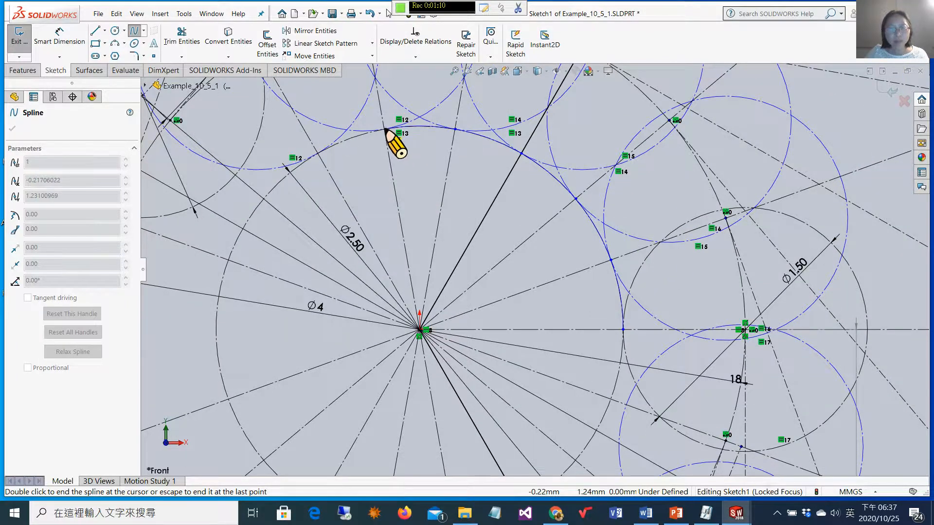
left_click(385, 130)
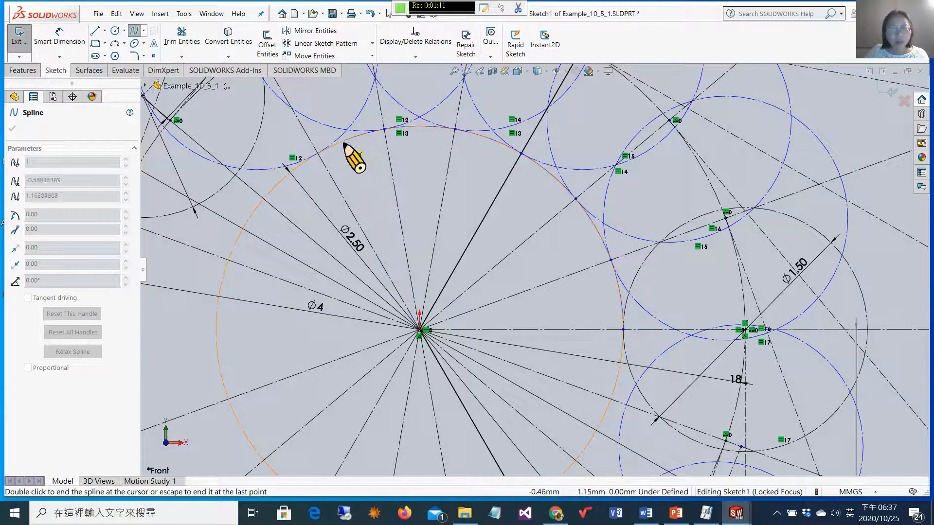
left_click(319, 153)
Continue the spline along the inner edges of the next four roller circles, from the dimensioned 1.50 mm circle down the cam's left side.
scroll(346, 160, "up", 2)
scroll(375, 219, "down", 3)
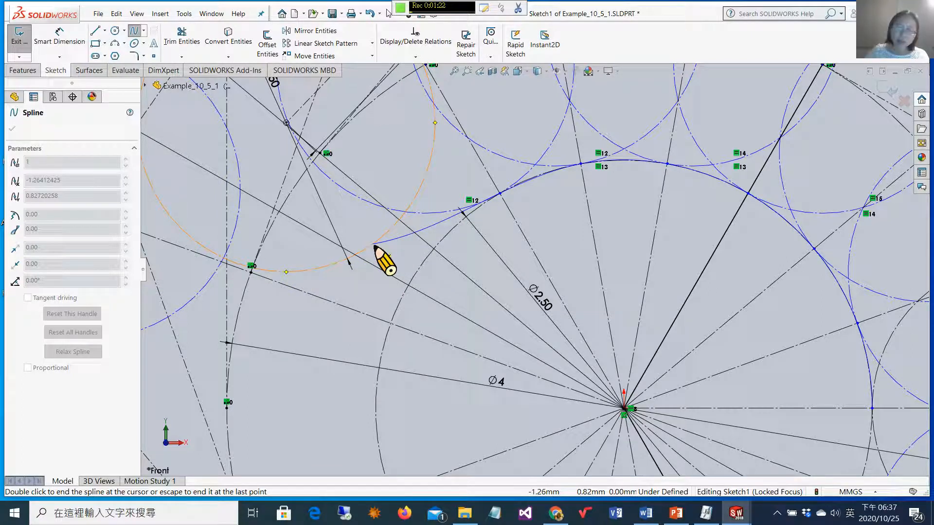
scroll(385, 260, "up", 2)
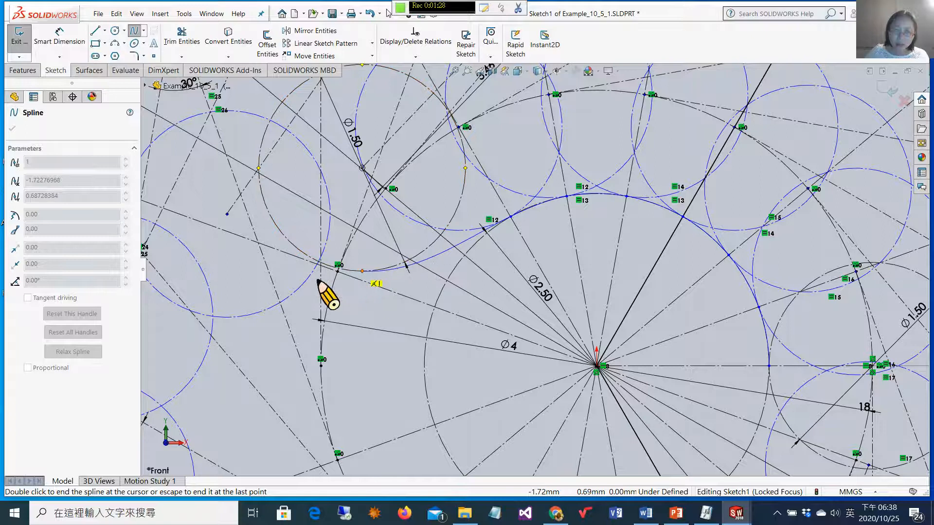
left_click(413, 258)
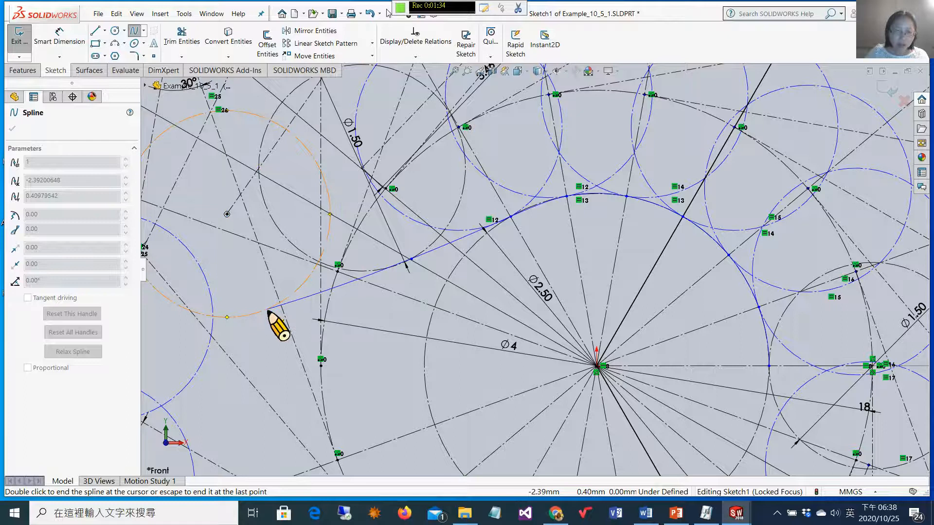
scroll(277, 327, "up", 4)
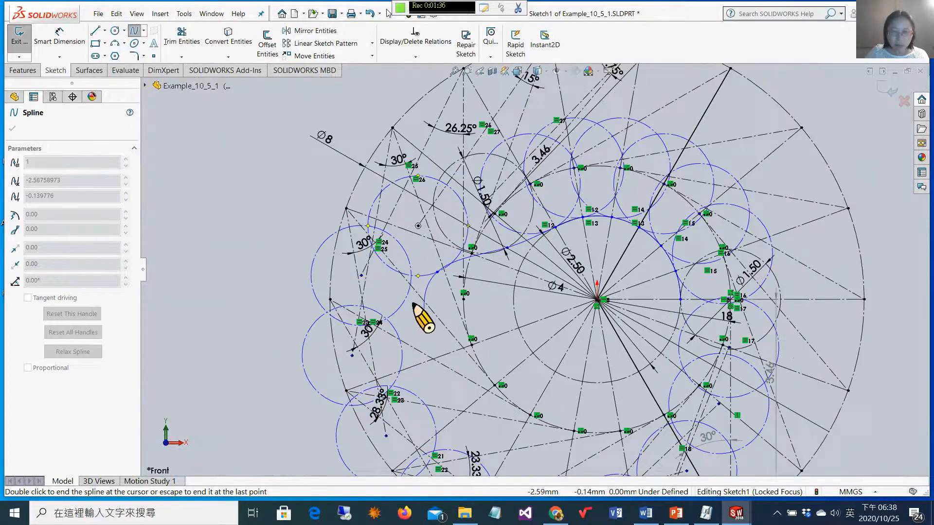
scroll(413, 306, "down", 6)
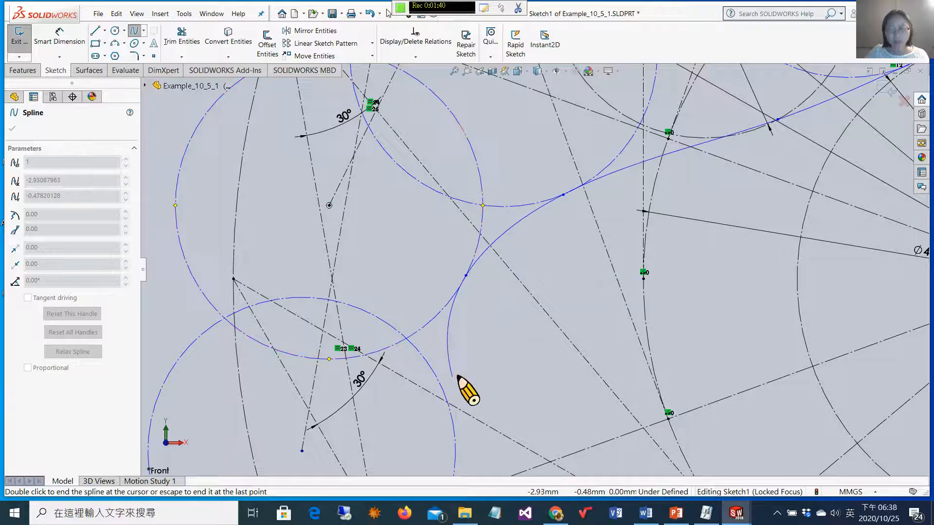
scroll(462, 385, "up", 2)
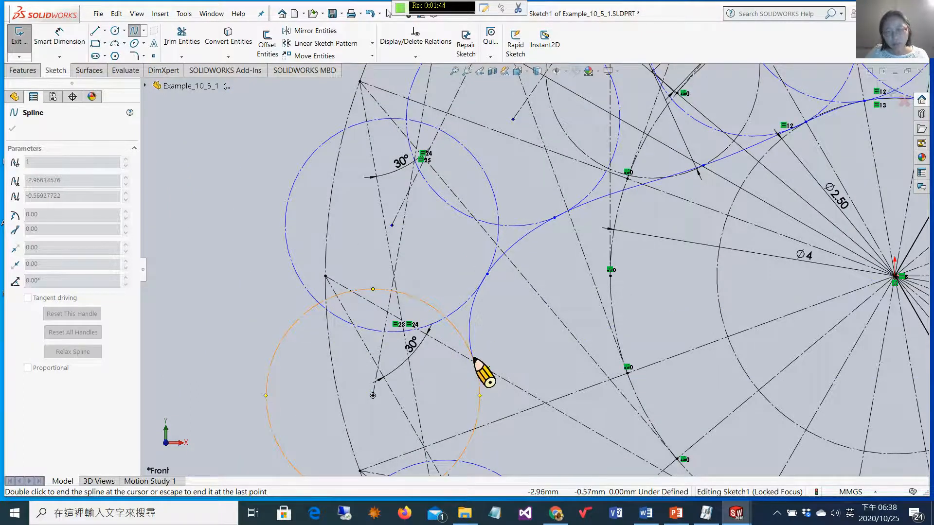
Add spline points on the inner edges of the roller circles belonging to the 28.33° and 23.33° lines.
scroll(501, 417, "up", 3)
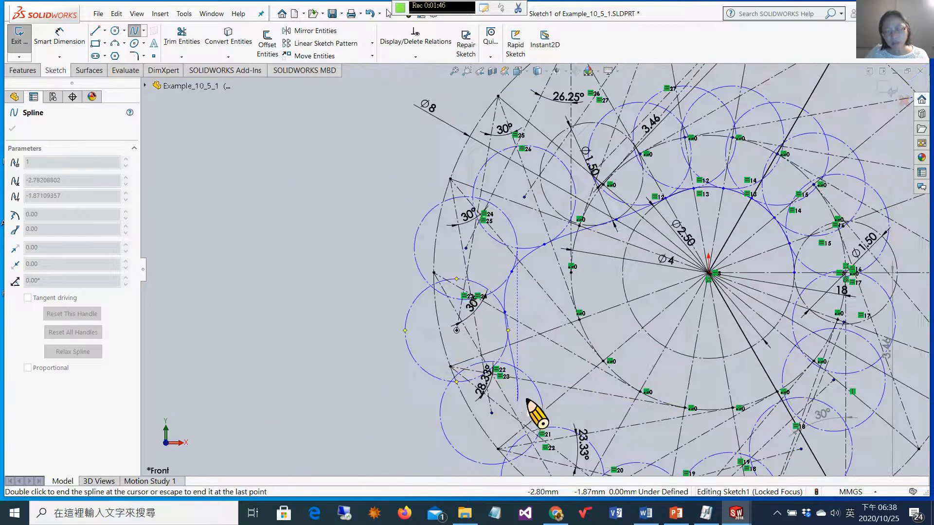
scroll(545, 385, "down", 5)
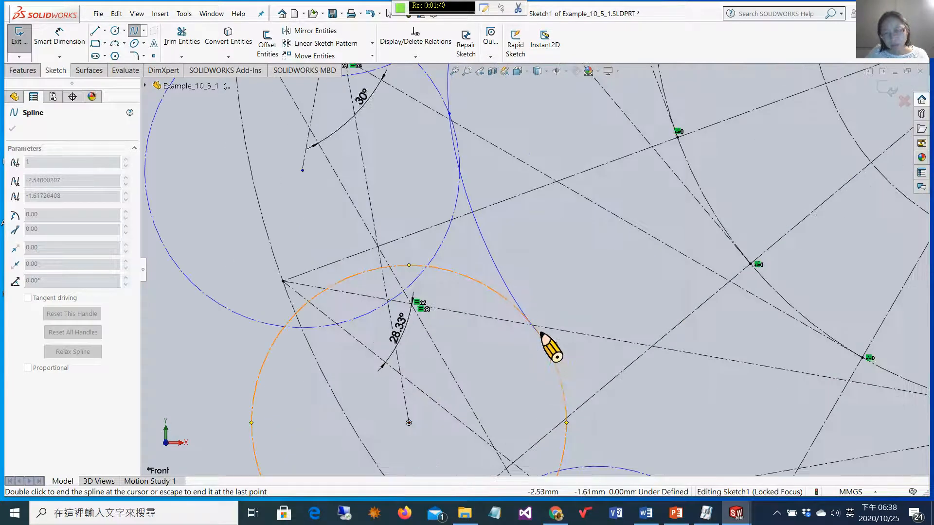
scroll(563, 365, "up", 2)
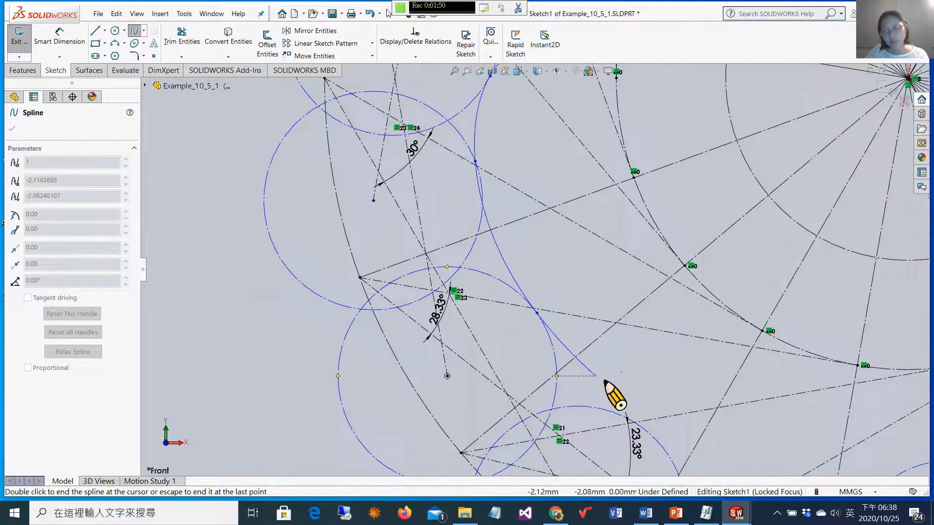
scroll(611, 393, "down", 4)
scroll(652, 428, "up", 1)
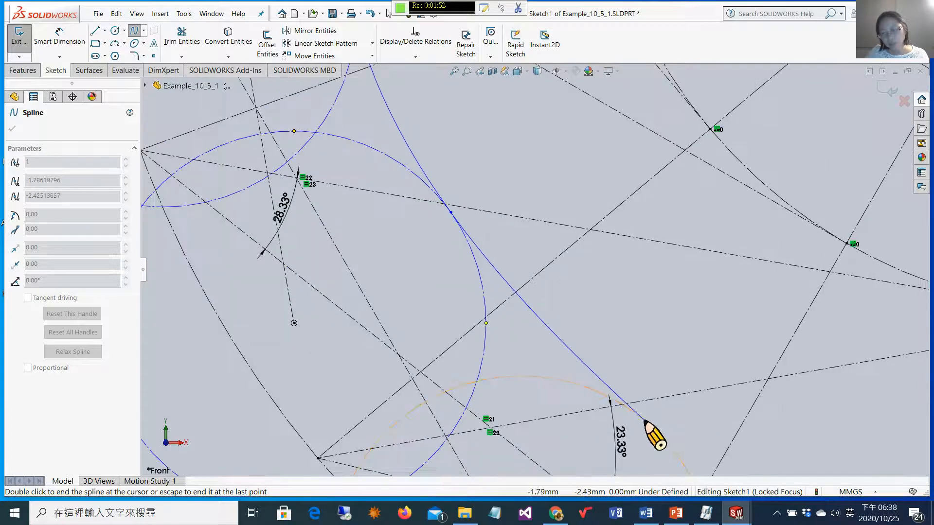
left_click(644, 421)
Extend the spline along the cam's lower side with points on the roller circles of the 15°, 6.67° and 1.67° lines.
scroll(711, 433, "up", 3)
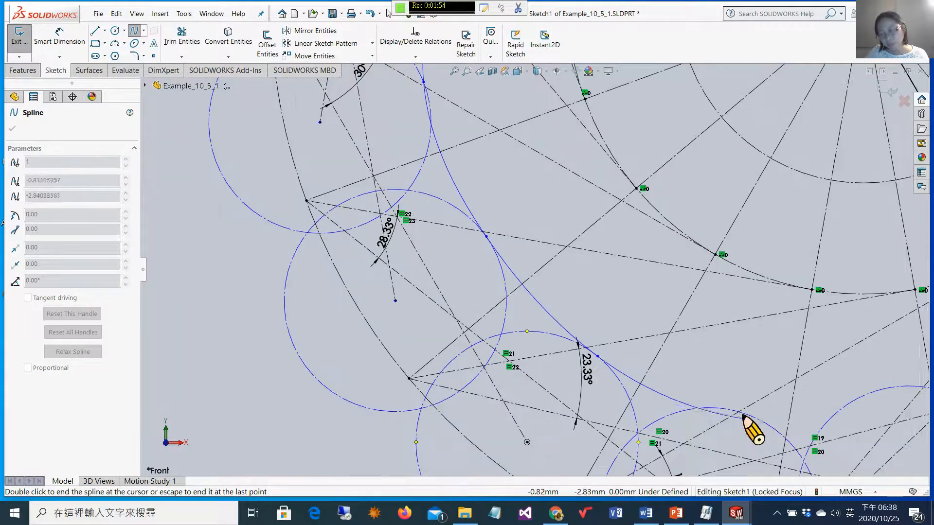
left_click(736, 411)
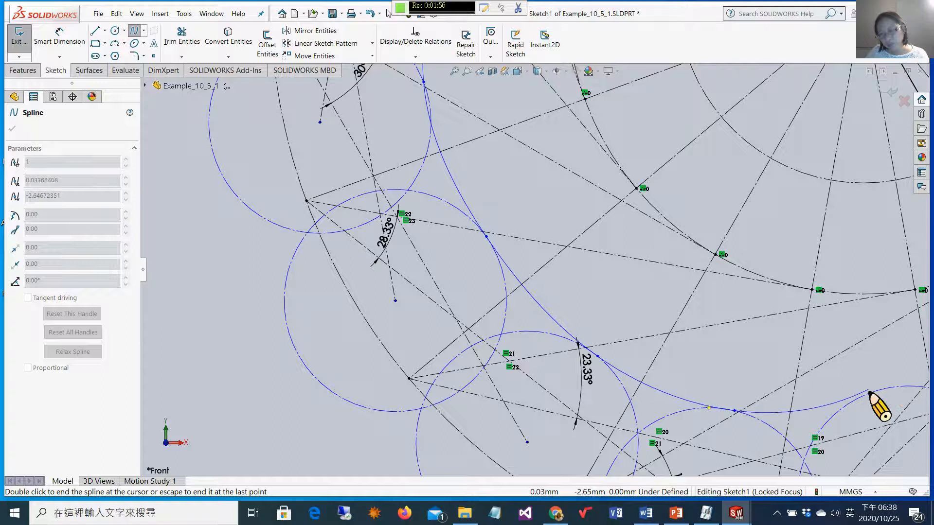
left_click(865, 395)
scroll(871, 400, "up", 3)
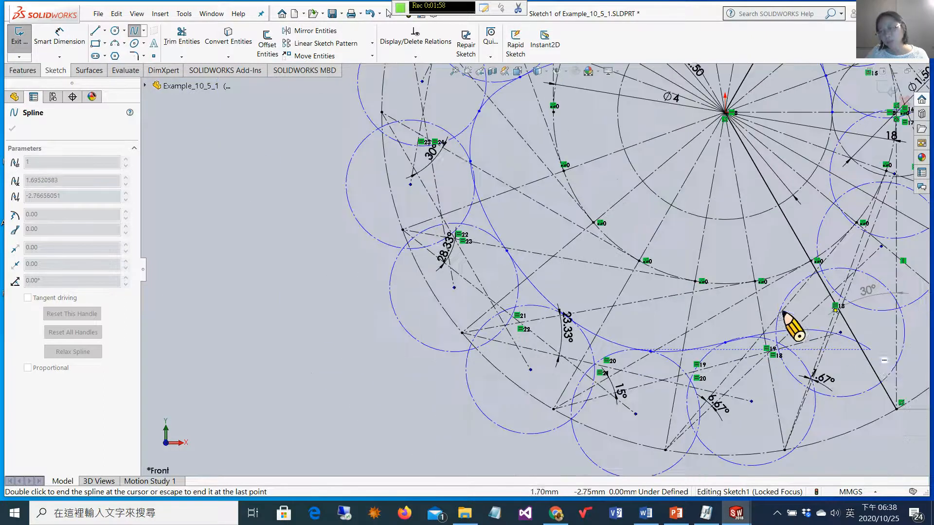
scroll(784, 316, "down", 5)
scroll(716, 248, "down", 2)
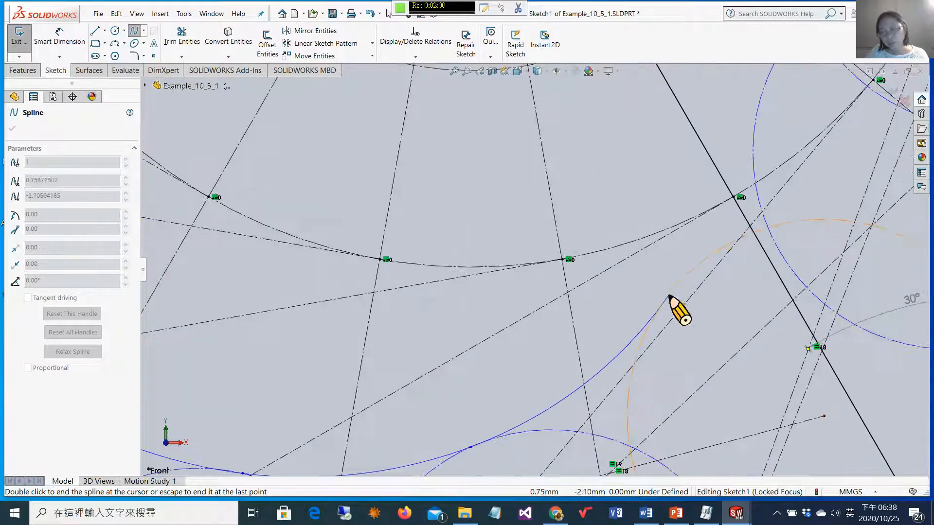
left_click(669, 295)
Carry the spline up the inner edges of the last two roller circles and close it at its start point on the horizontal centerline.
scroll(735, 203, "up", 4)
scroll(657, 198, "down", 3)
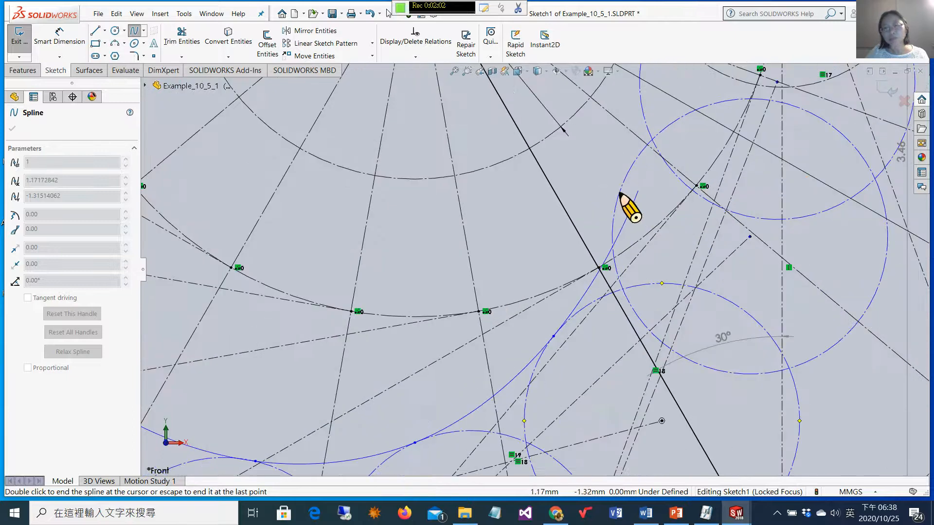
left_click(616, 201)
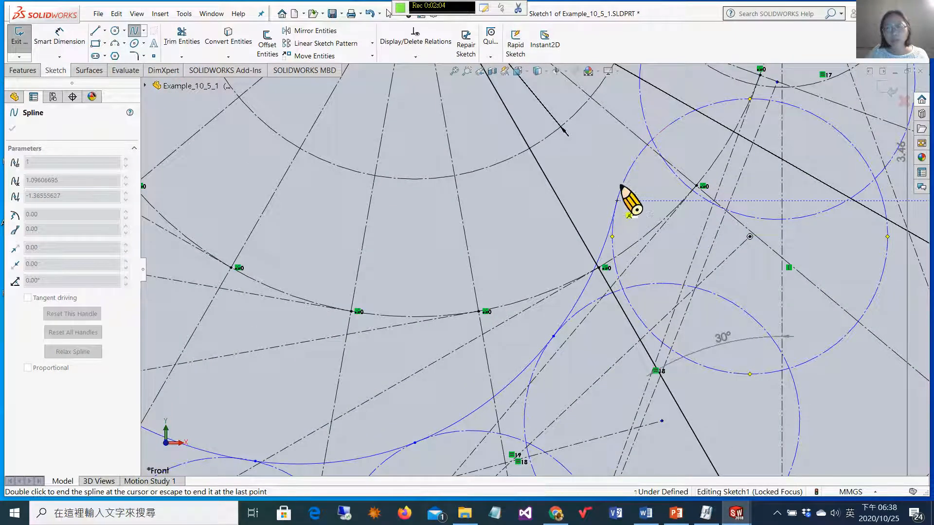
scroll(623, 185, "up", 5)
scroll(588, 172, "down", 2)
scroll(588, 171, "down", 2)
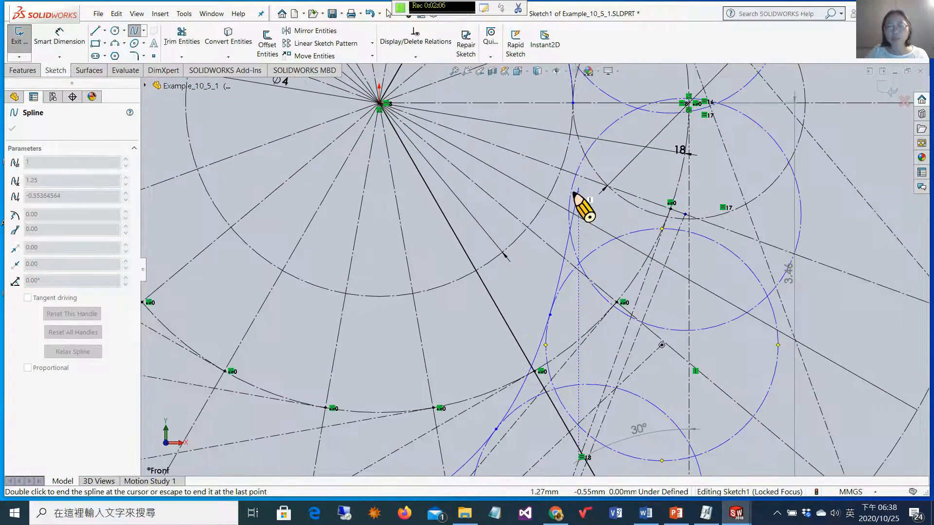
scroll(572, 184, "up", 3)
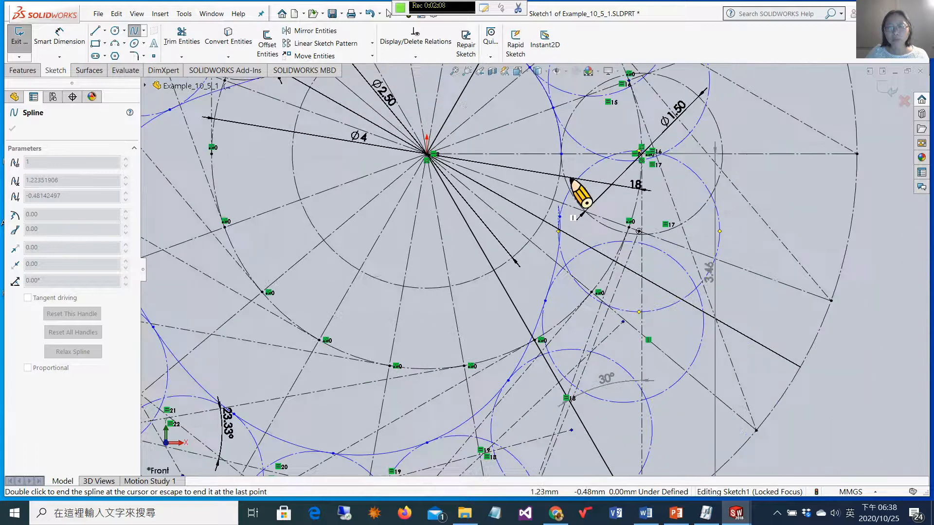
scroll(567, 179, "down", 3)
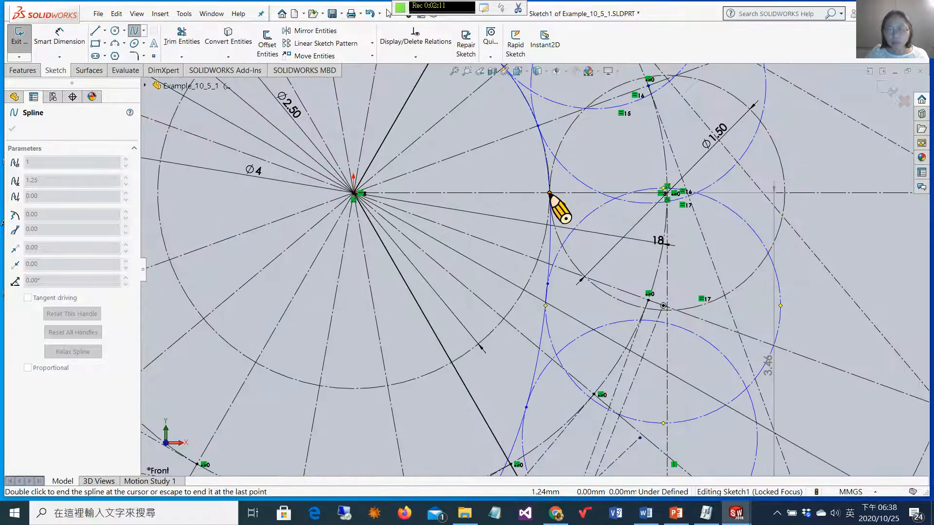
left_click(551, 191)
scroll(585, 206, "up", 1)
scroll(589, 211, "up", 2)
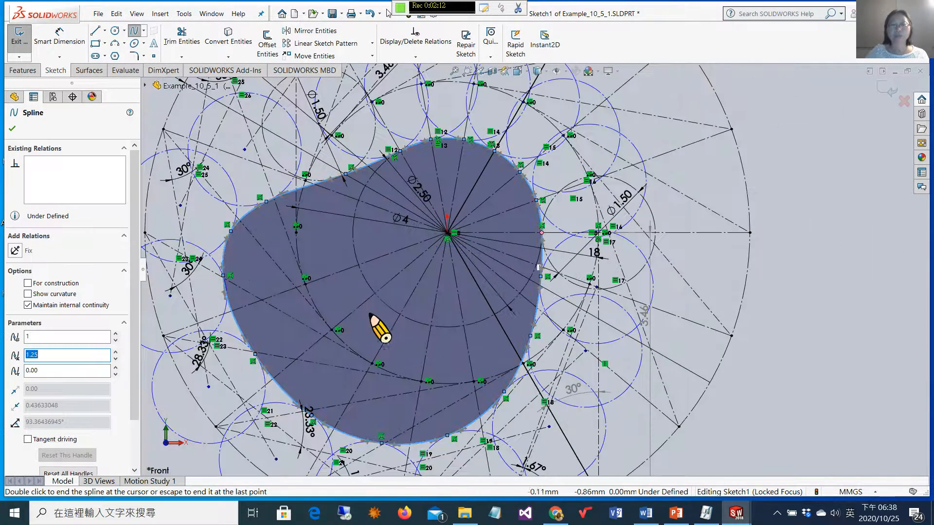
scroll(336, 343, "down", 1)
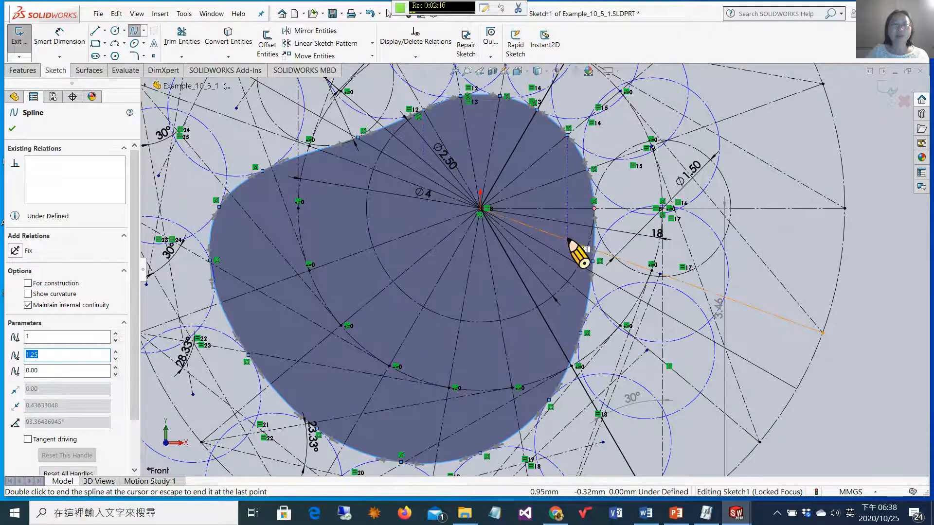
scroll(579, 281, "up", 2)
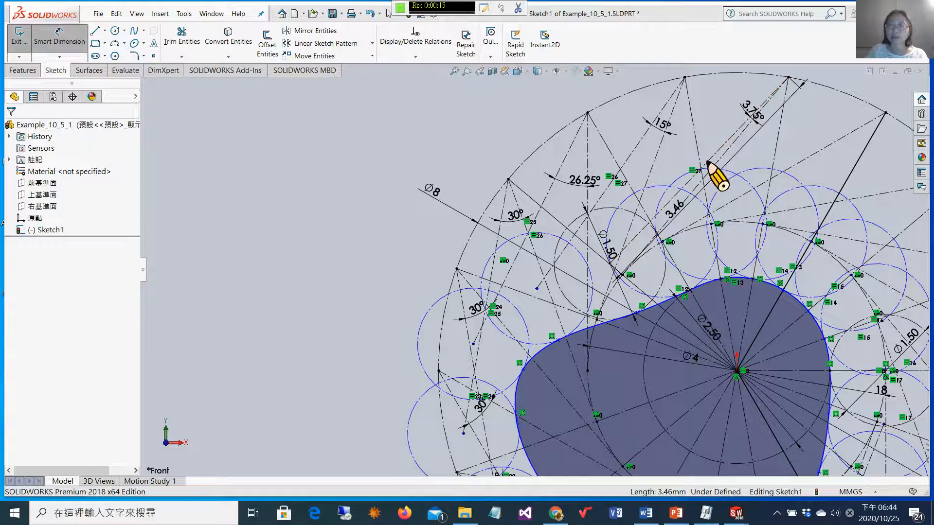
left_click(627, 161)
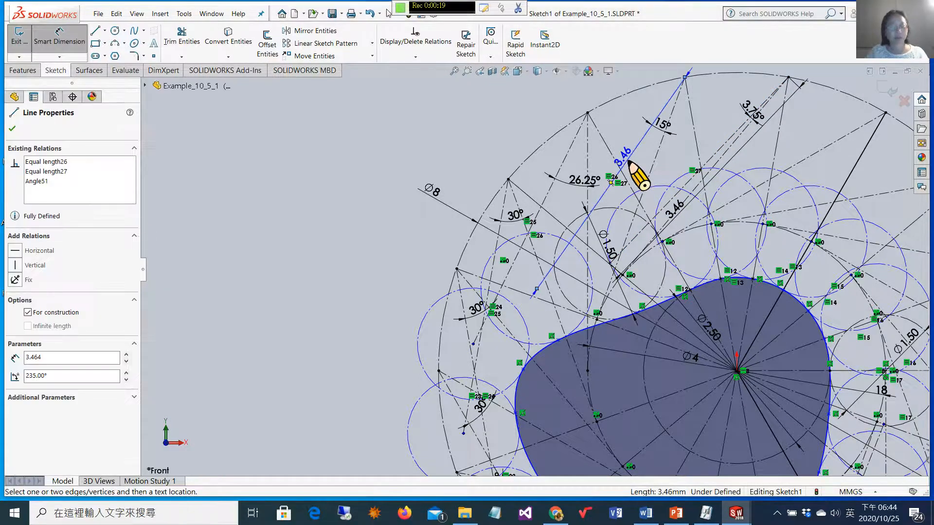
key("Escape")
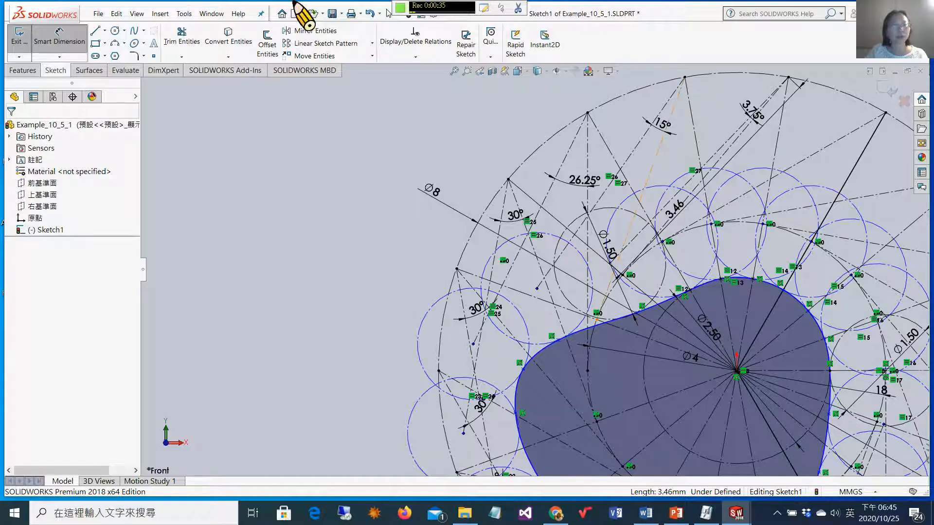
Draw a line between the center of the upper-left roller circle and a point outside the 8 mm circle.
left_click(95, 32)
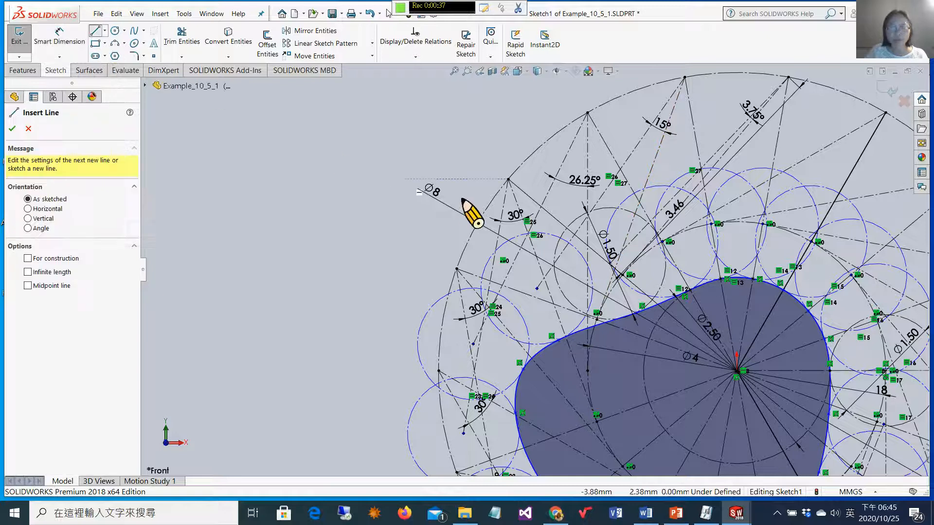
left_click(391, 196)
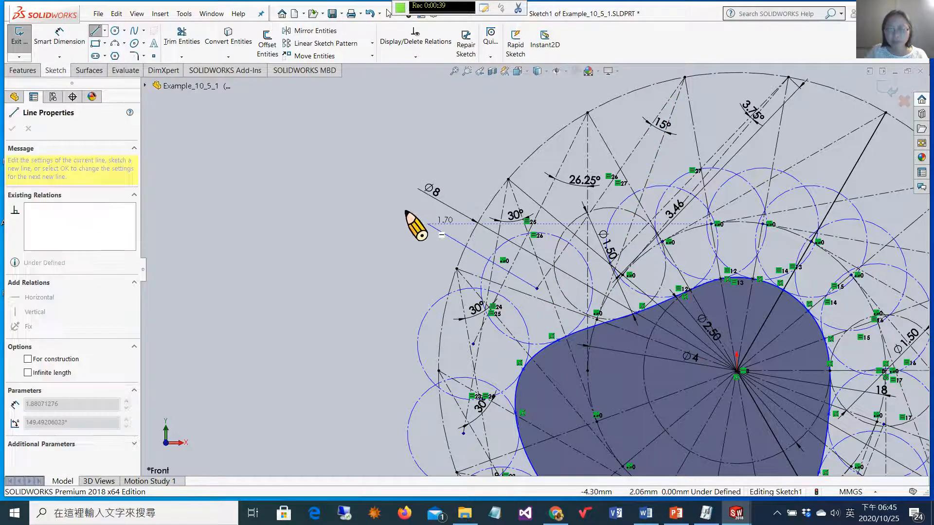
double_click(537, 288)
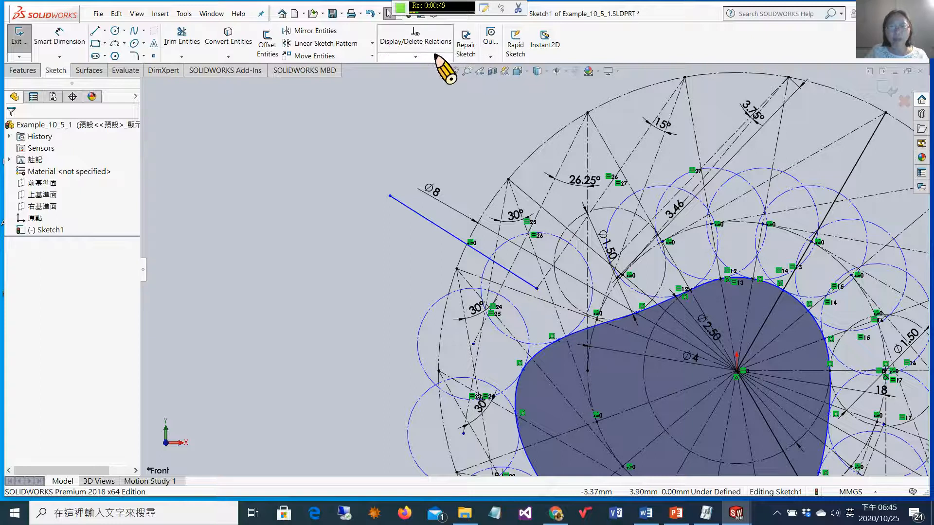
Add a perpendicular relation between the new line and the follower-arm centerline that ends at the same roller center.
left_click(416, 57)
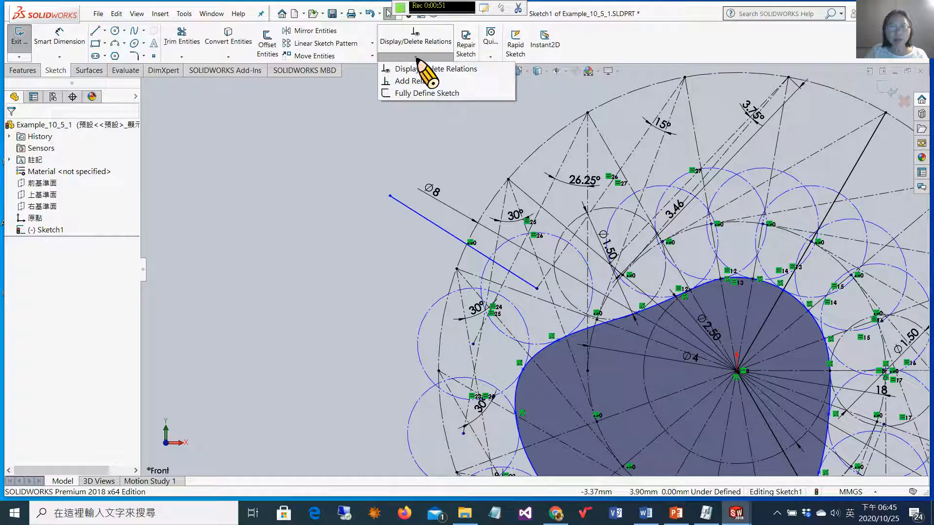
left_click(415, 82)
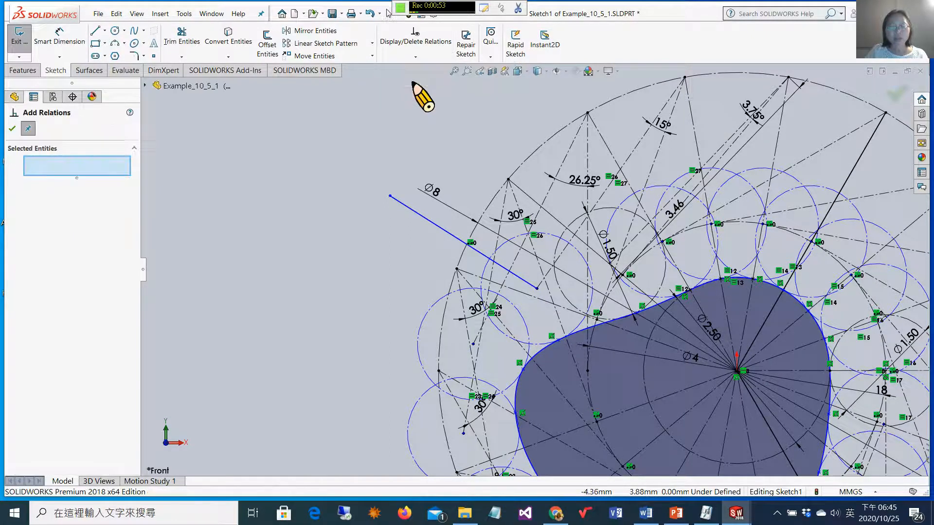
left_click(563, 252)
left_click(460, 240)
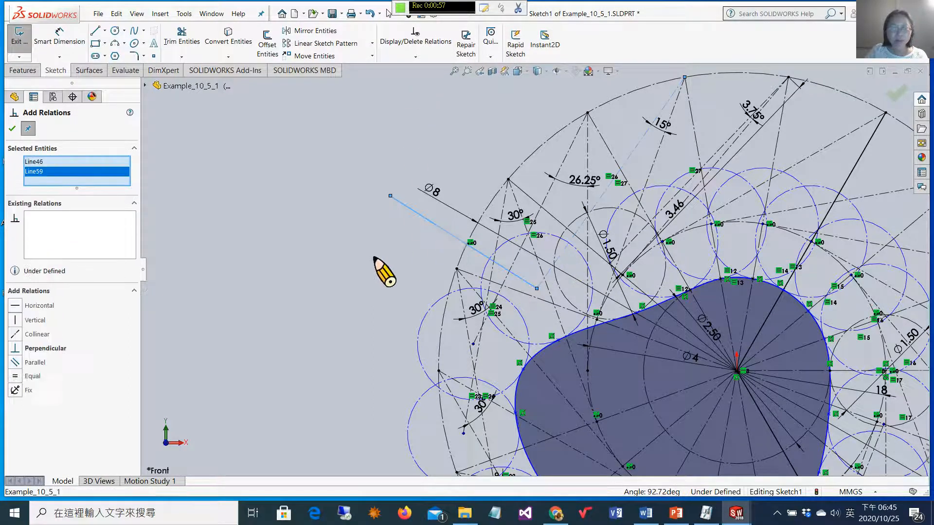
left_click(14, 348)
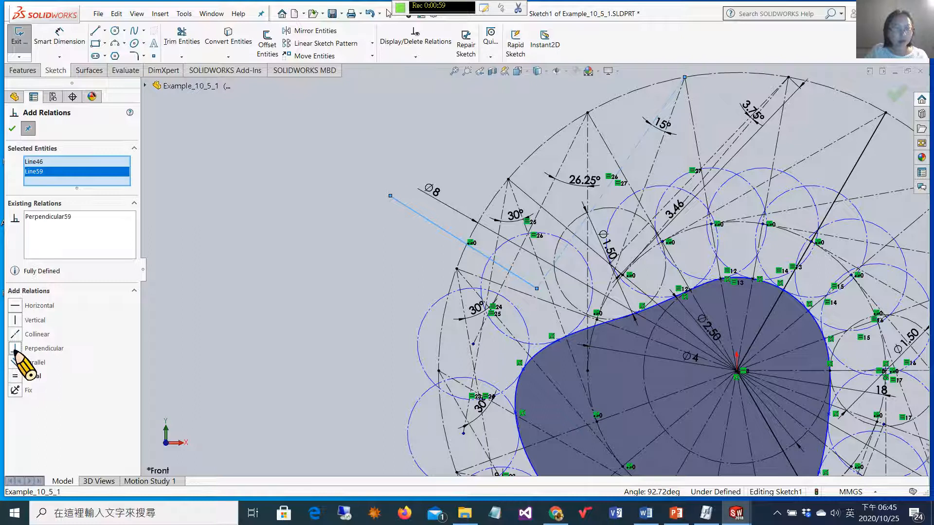
left_click(12, 129)
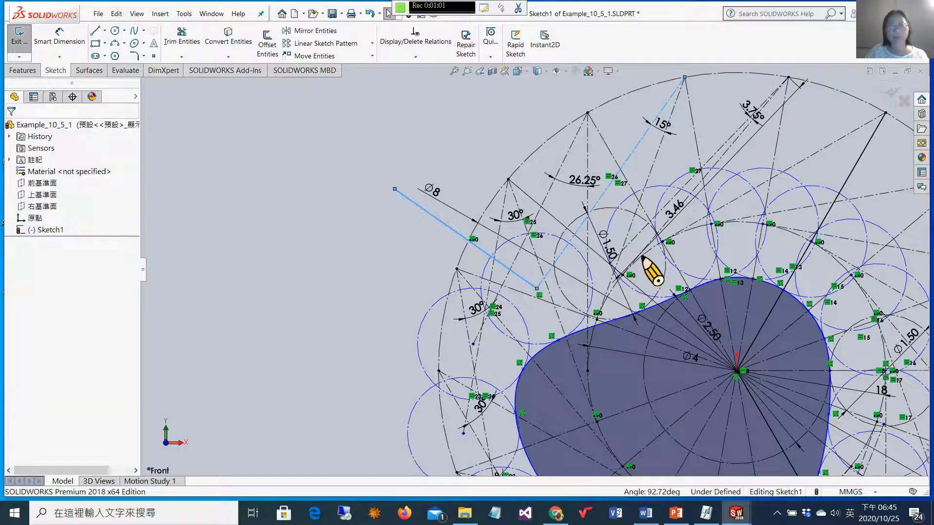
Draw a second line from that roller circle's contact point on the cam profile through its center to beyond the 8 mm circle.
scroll(644, 259, "down", 2)
left_click(427, 258)
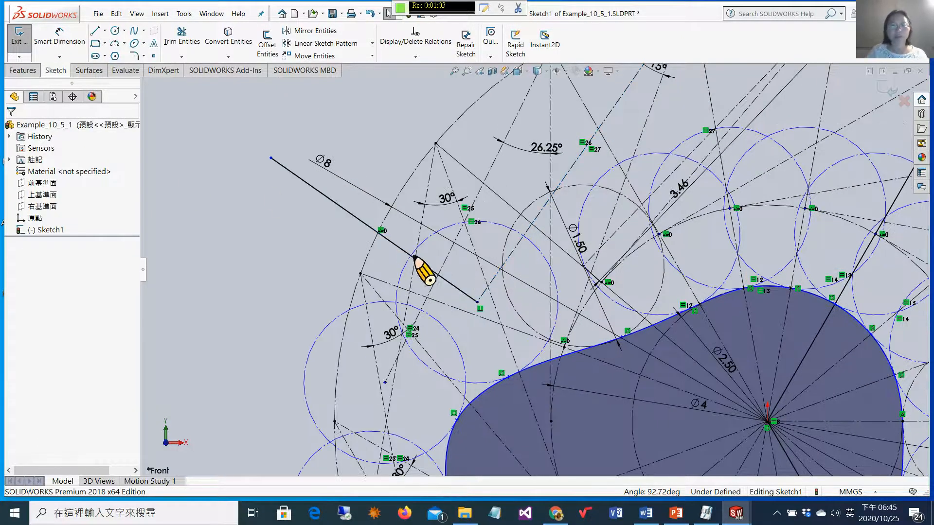
scroll(427, 259, "up", 2)
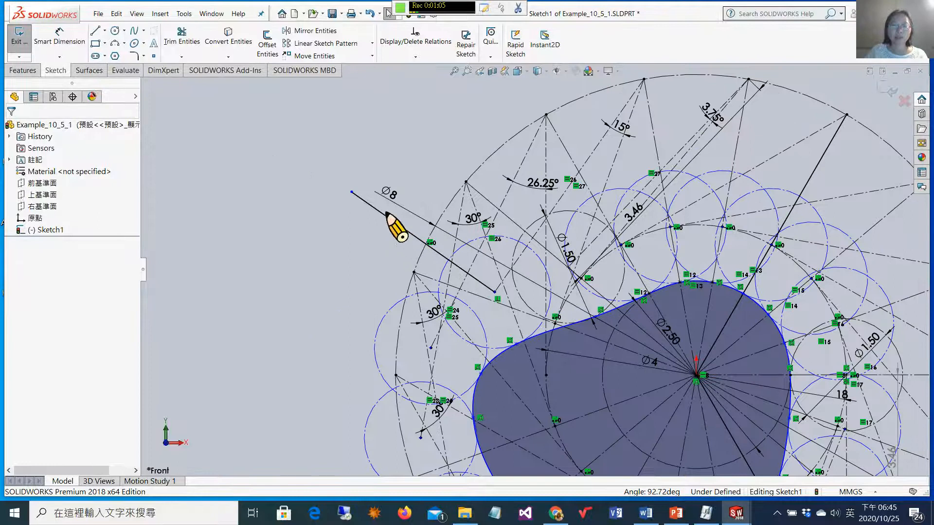
left_click(495, 291)
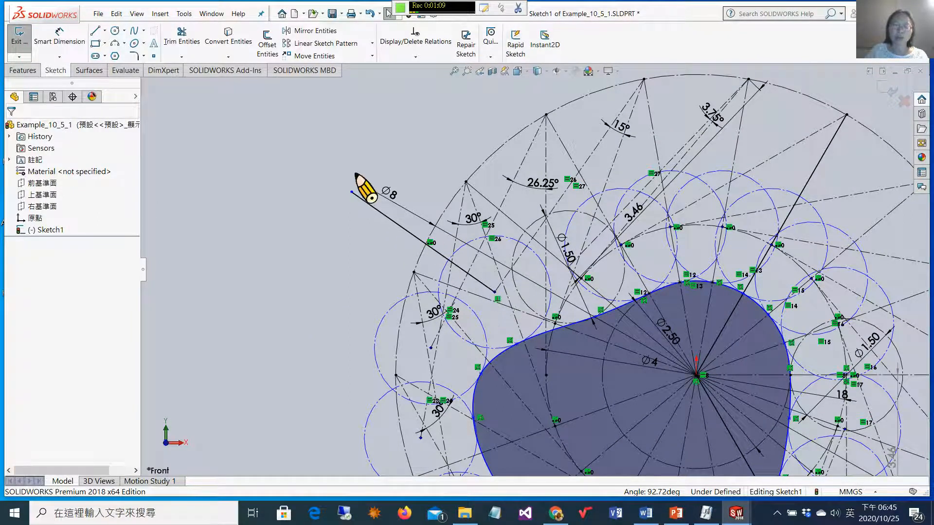
scroll(564, 292, "down", 1)
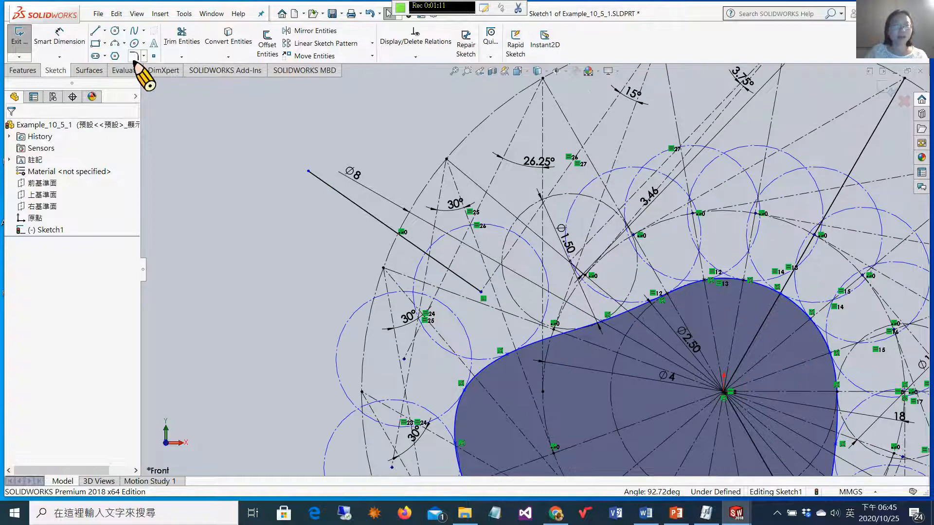
left_click(97, 32)
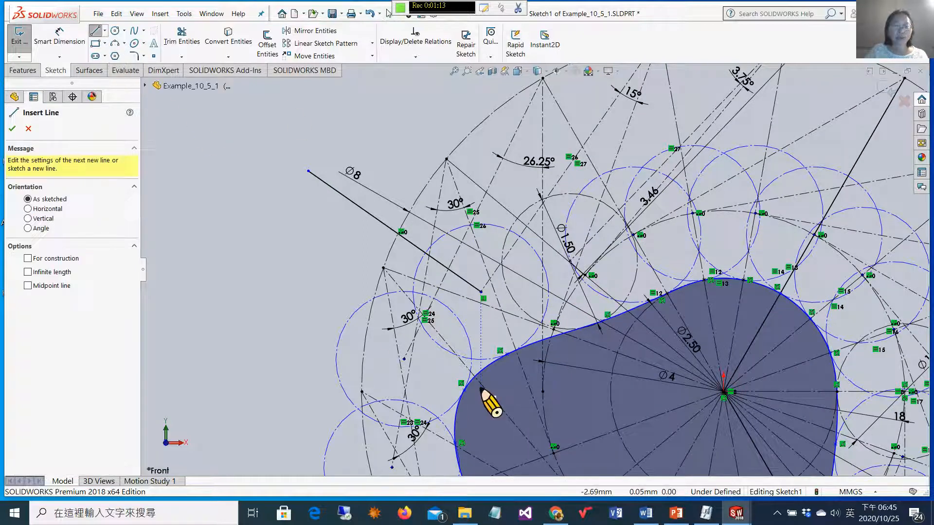
scroll(527, 384, "up", 1)
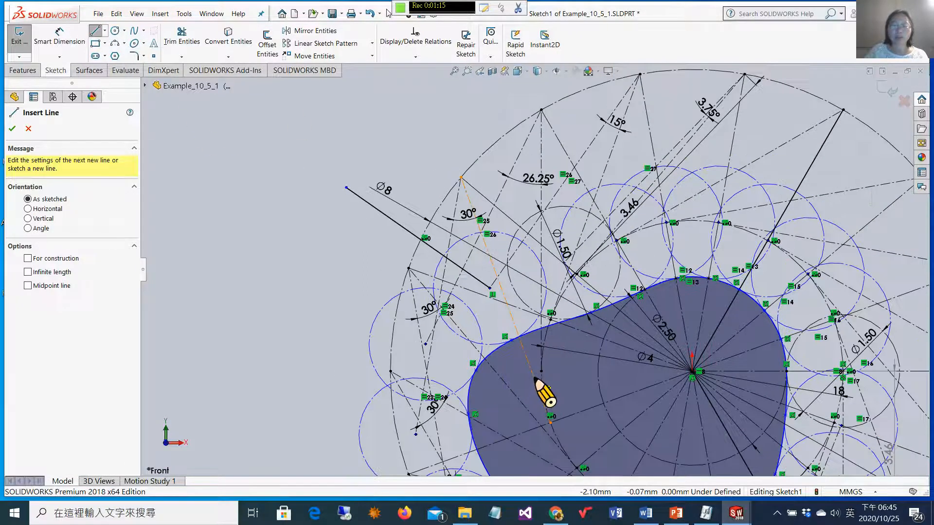
scroll(530, 370, "down", 3)
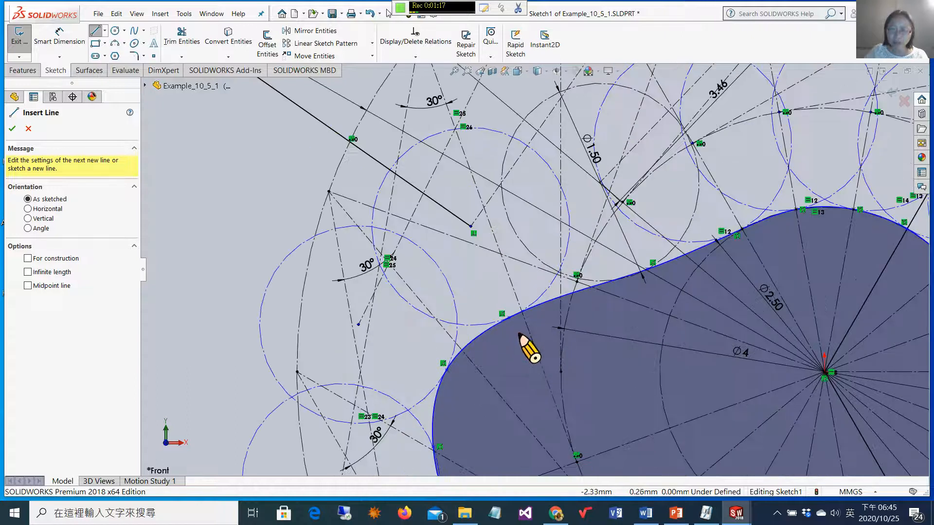
left_click(509, 318)
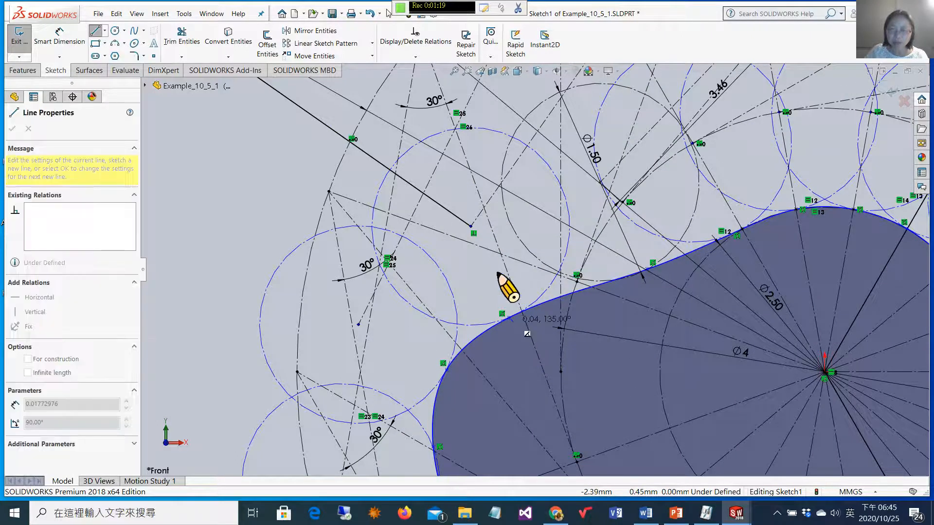
scroll(430, 112, "up", 2)
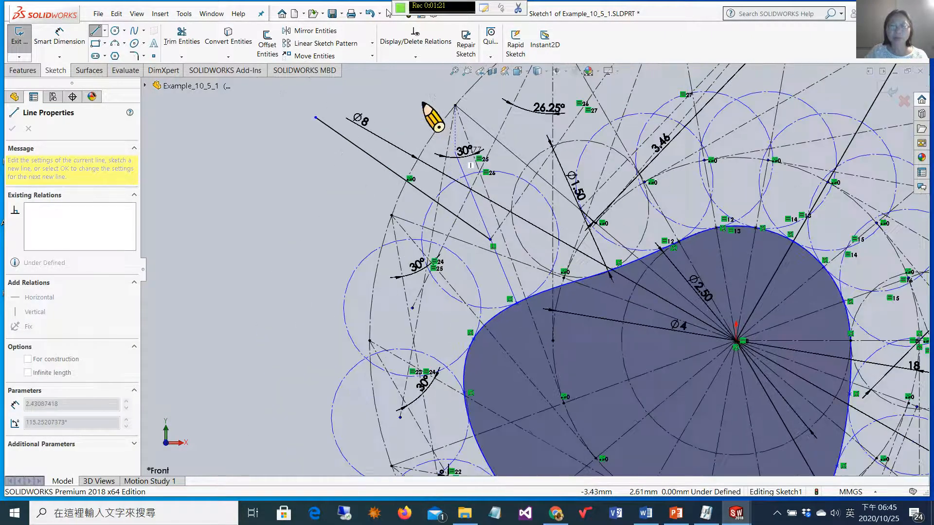
left_click(425, 77)
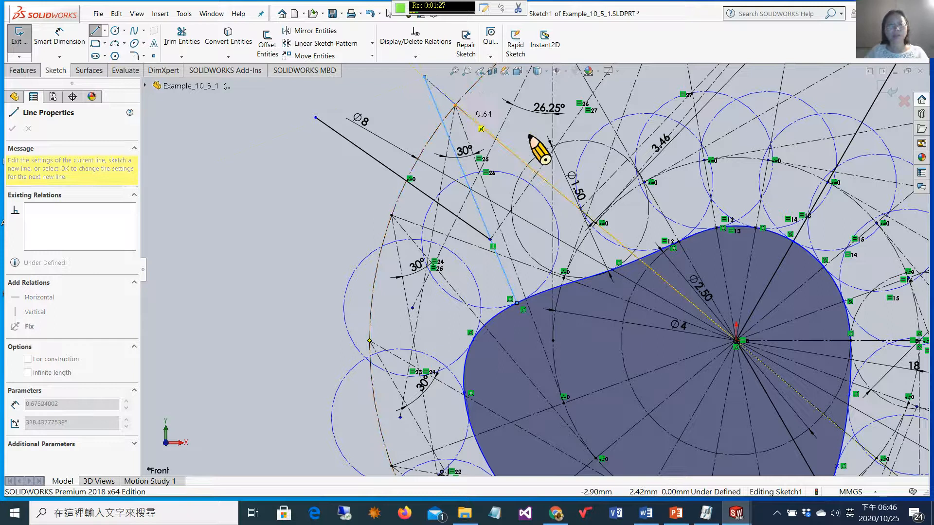
key("Escape")
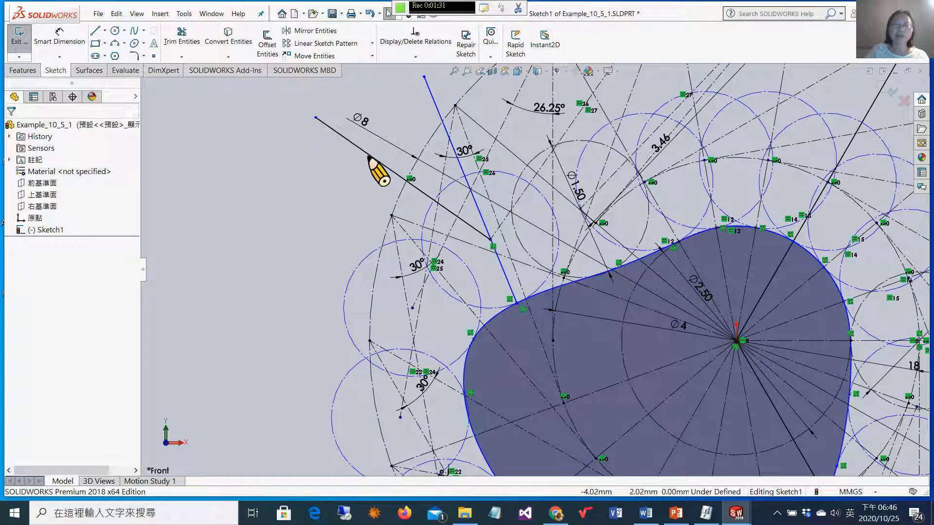
Dimension the angle between the perpendicular line and the line through the cam contact point, outside the 8 mm circle.
left_click(86, 42)
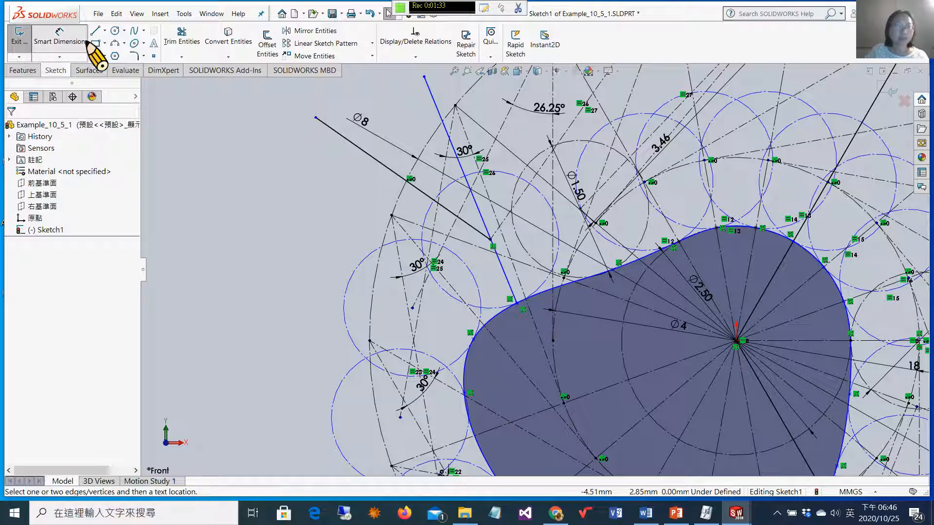
left_click(385, 166)
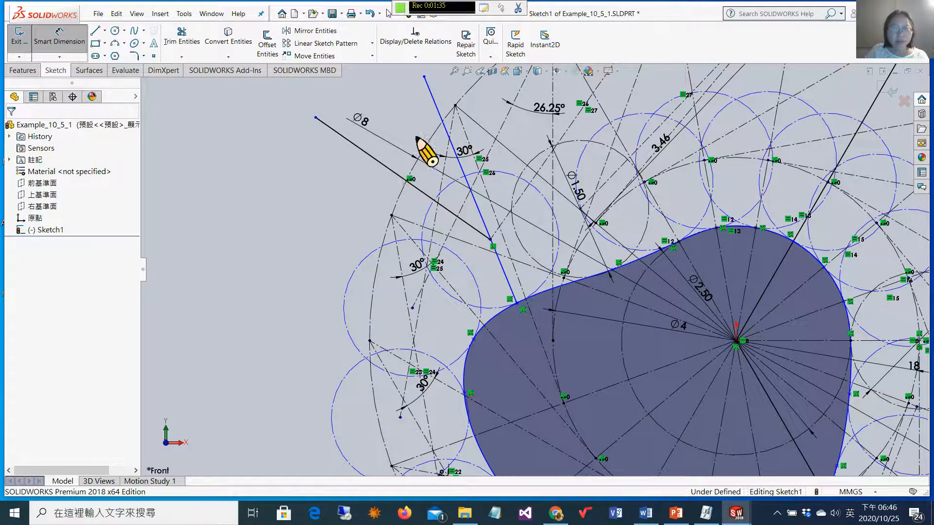
left_click(440, 114)
left_click(395, 99)
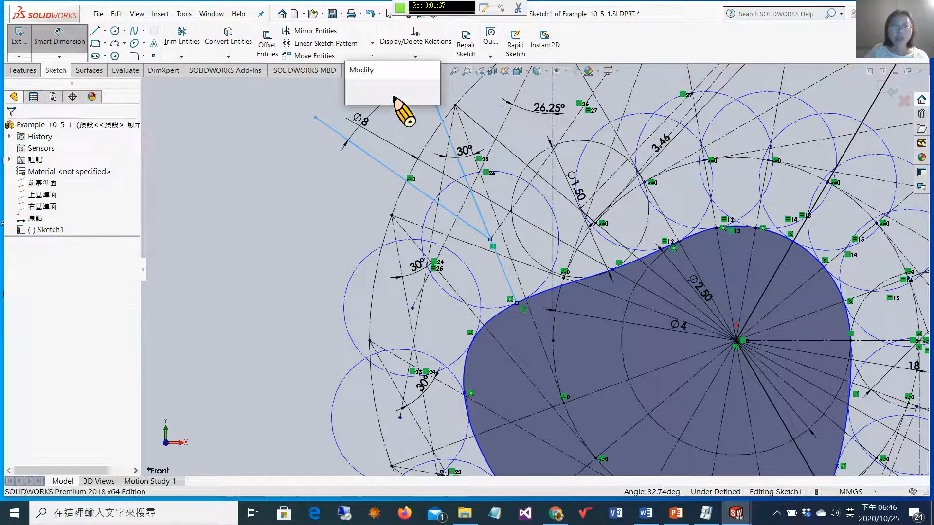
left_click(353, 97)
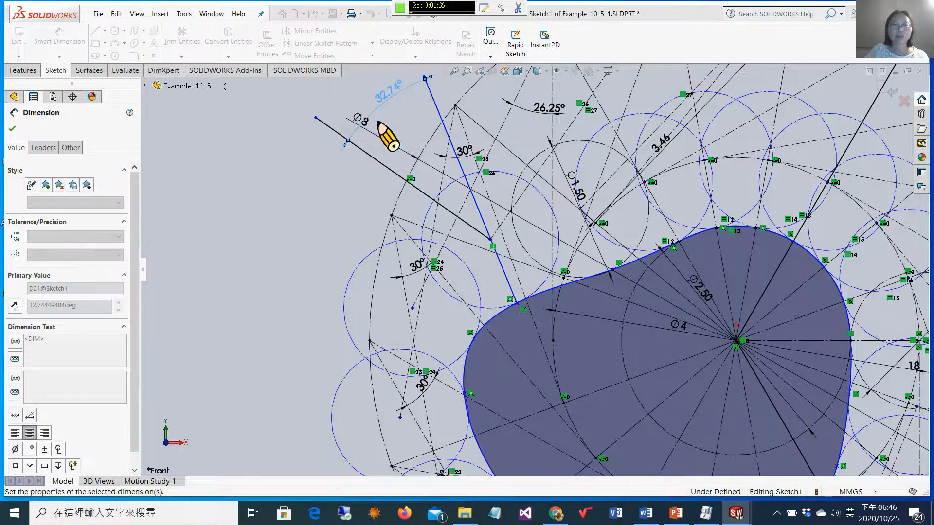